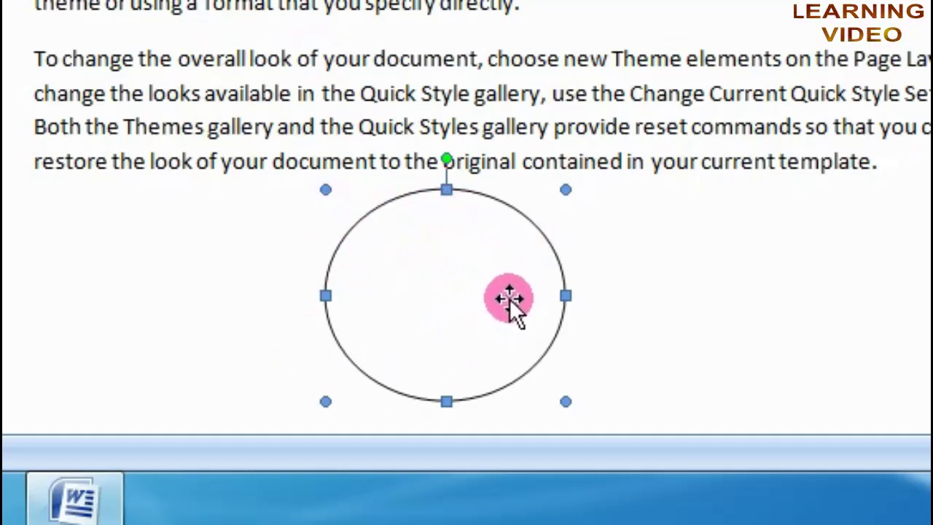
- Add the text LEARNING inside the oval with VIDEO on the line below, in capitals
right_click(464, 286)
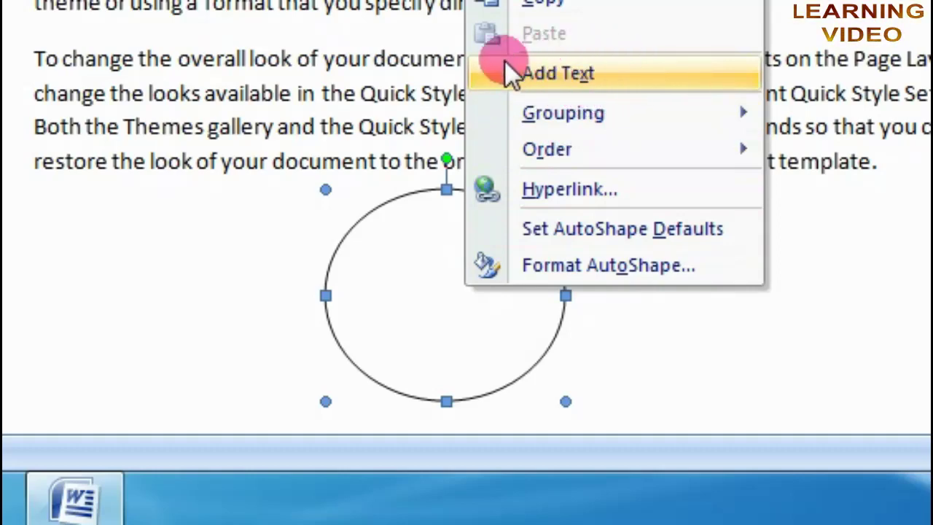
click(606, 76)
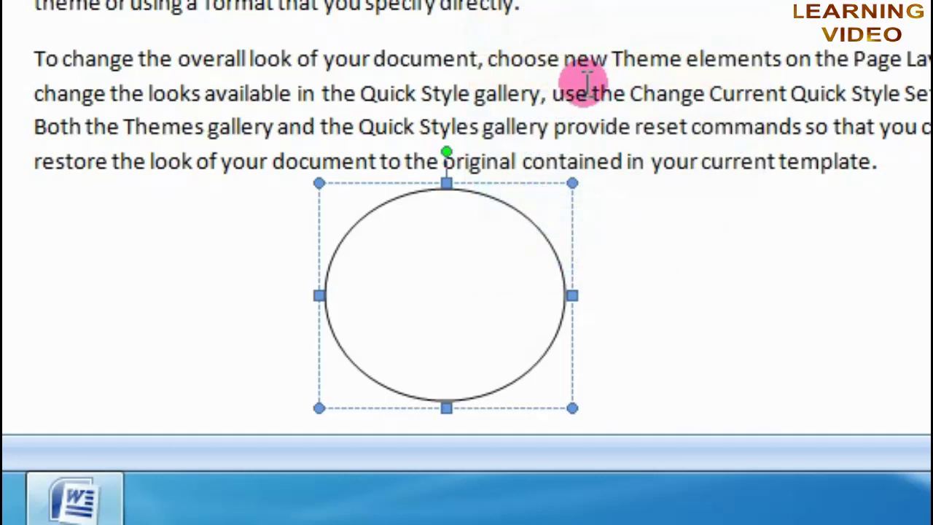
key(Caps_Lock)
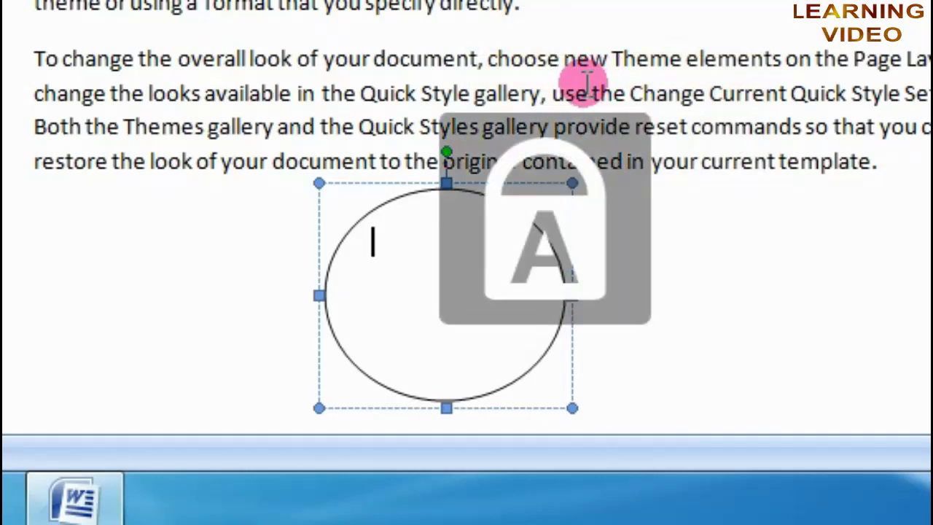
text(LEAR)
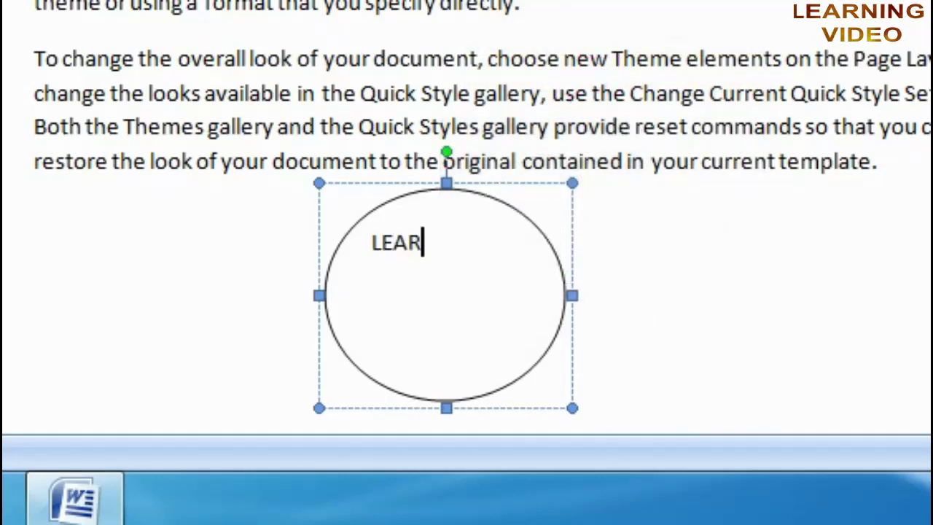
text(NING)
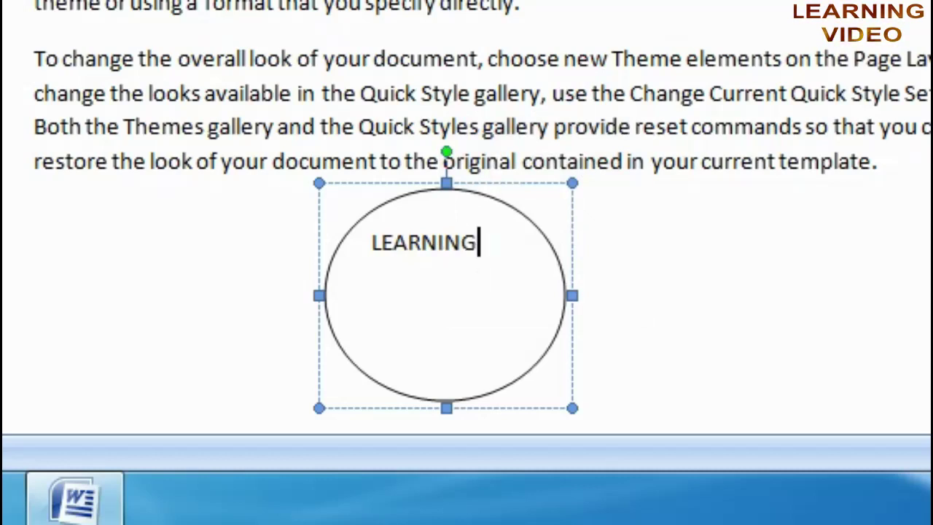
key(Return)
text(V)
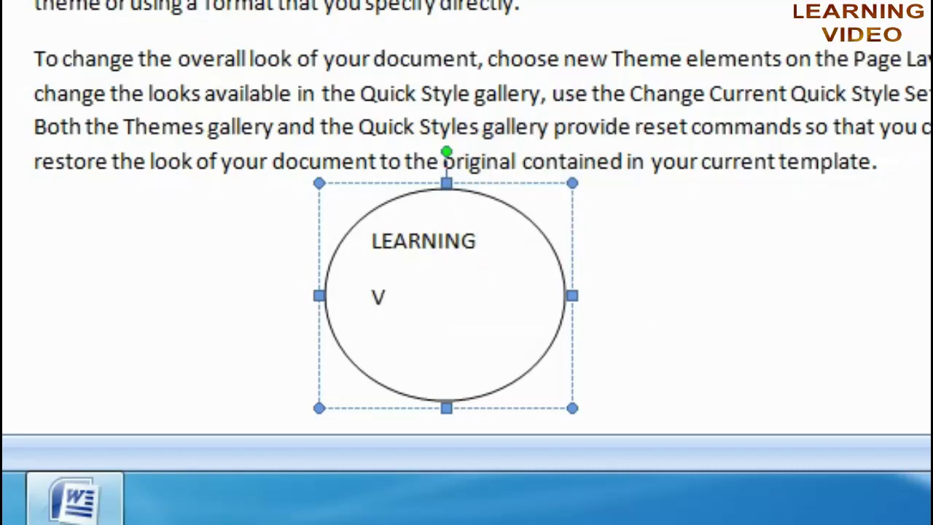
text(IDEO)
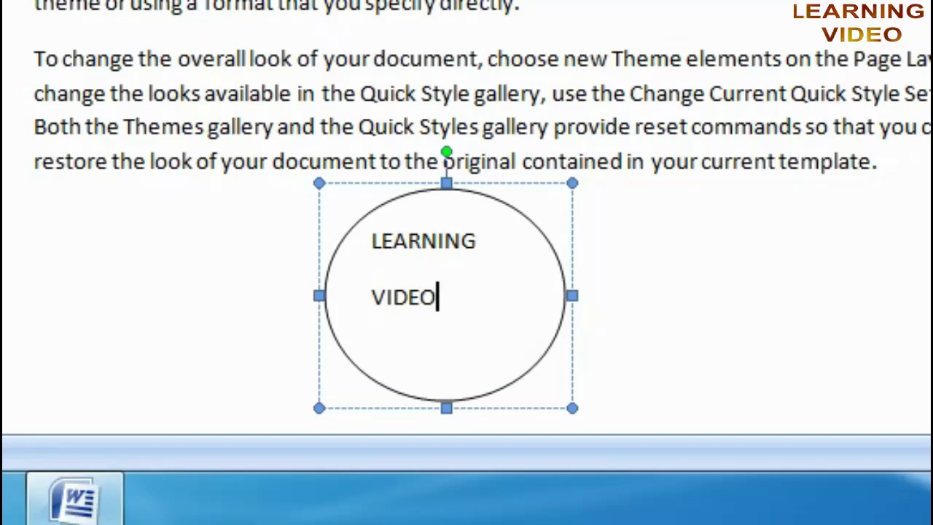
click(645, 295)
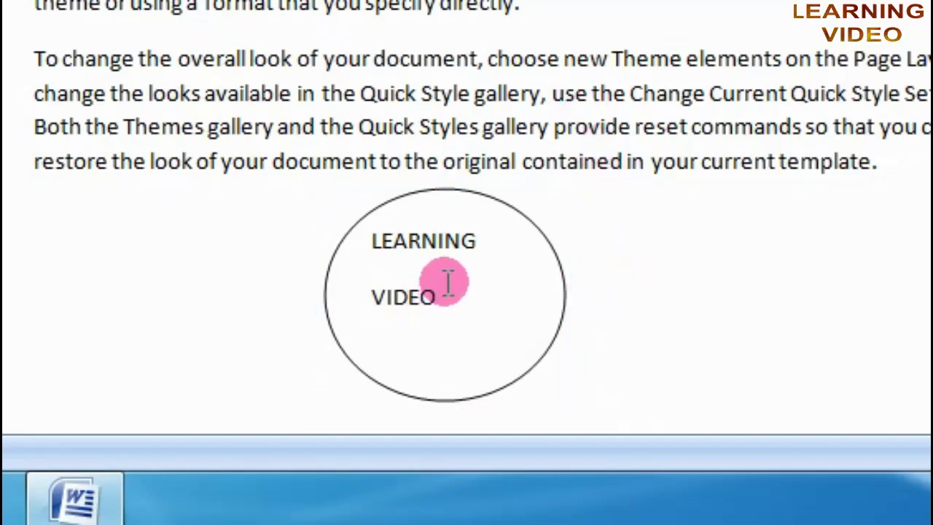
click(488, 206)
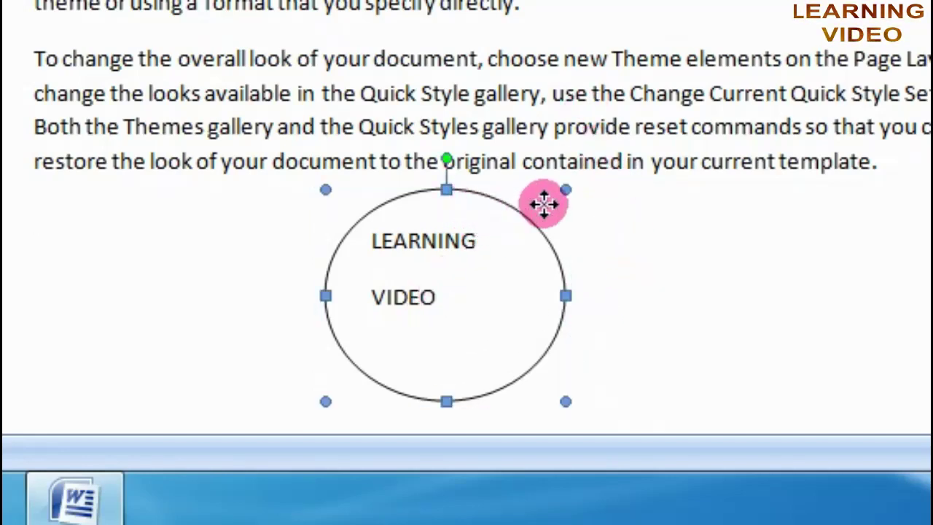
- Move the LEARNING VIDEO oval slightly left and up
mouse_move(544, 204)
mouse_down()
mouse_move(814, 225)
mouse_move(456, 225)
mouse_up()
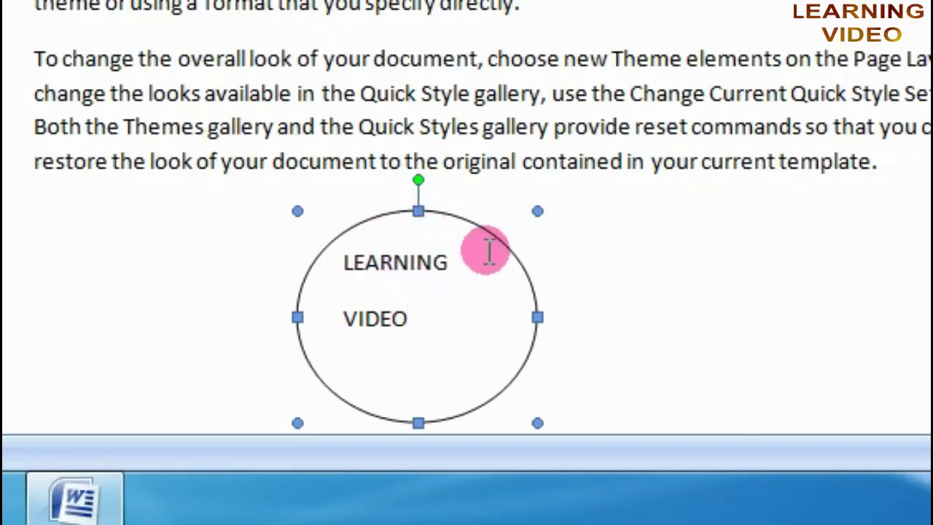
drag(469, 225, 468, 194)
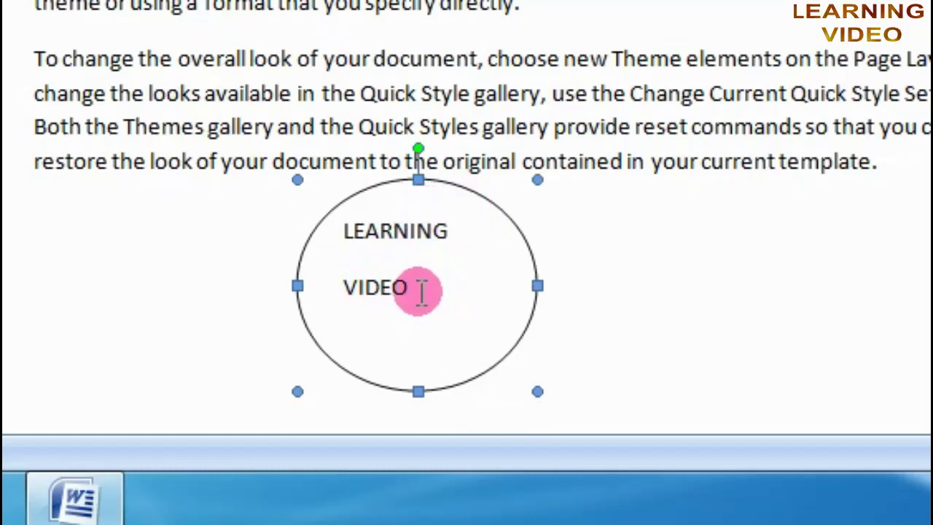
drag(418, 291, 354, 240)
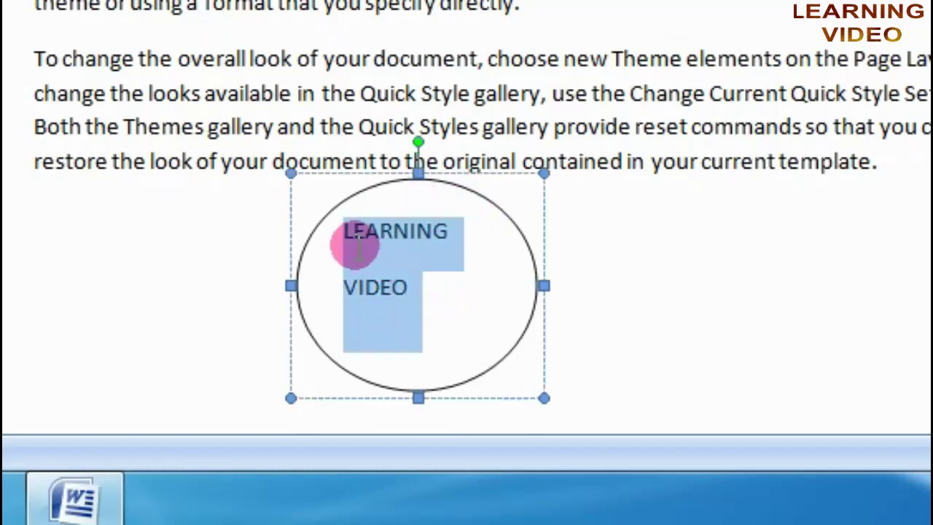
click(500, 295)
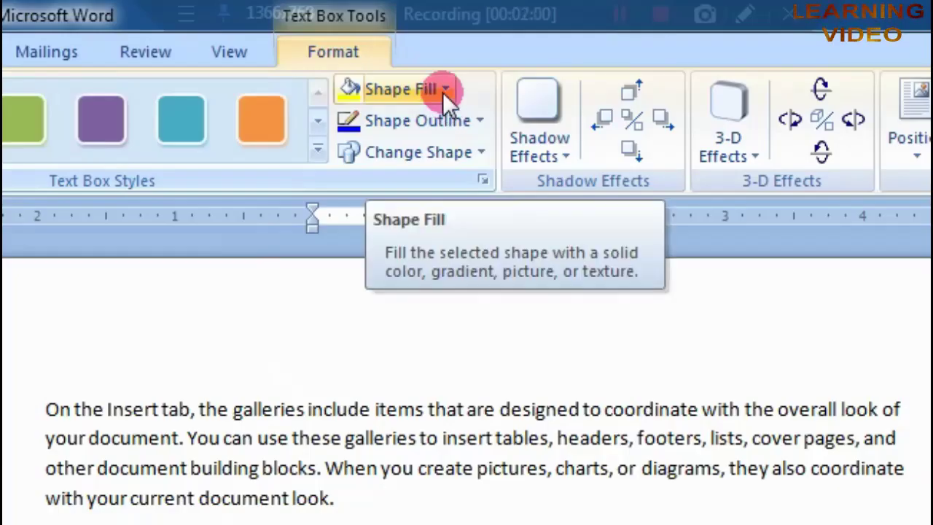
- Fill the oval solid black after briefly trying yellow
click(442, 91)
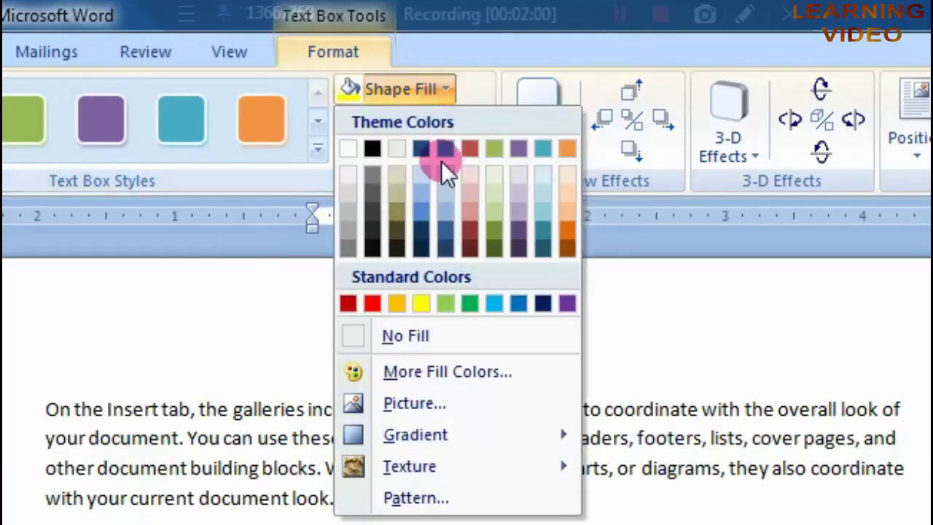
click(424, 303)
click(461, 63)
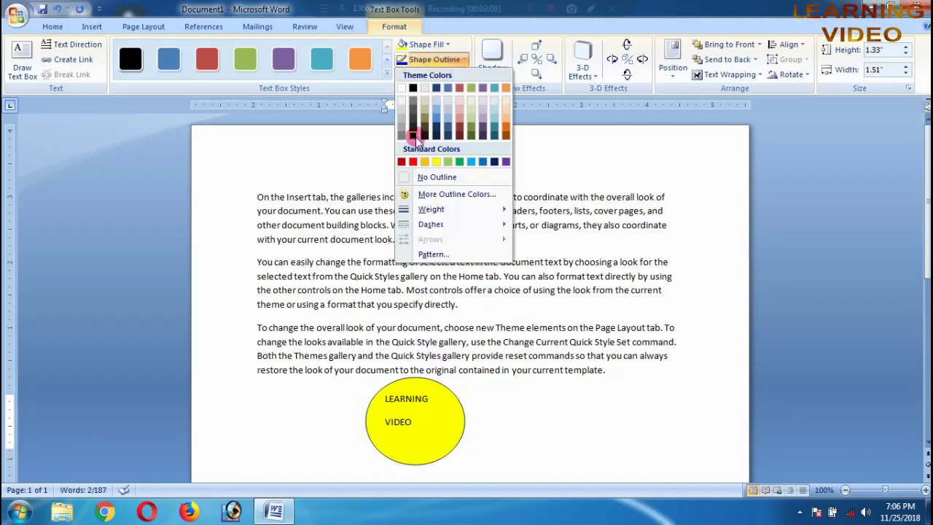
click(413, 87)
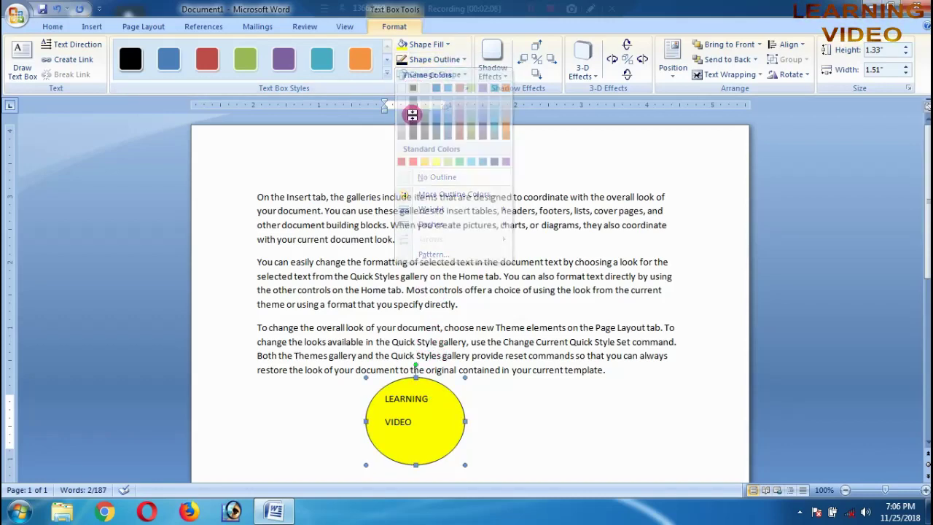
click(444, 46)
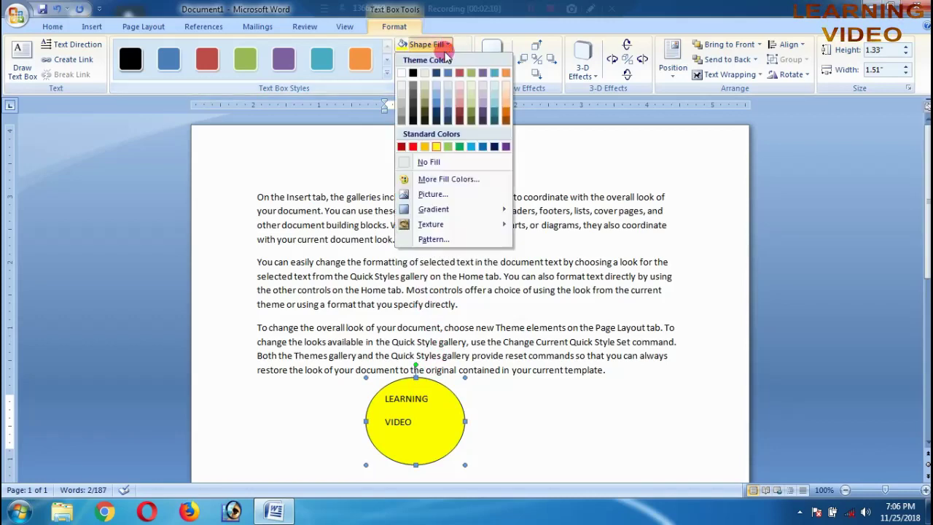
click(412, 73)
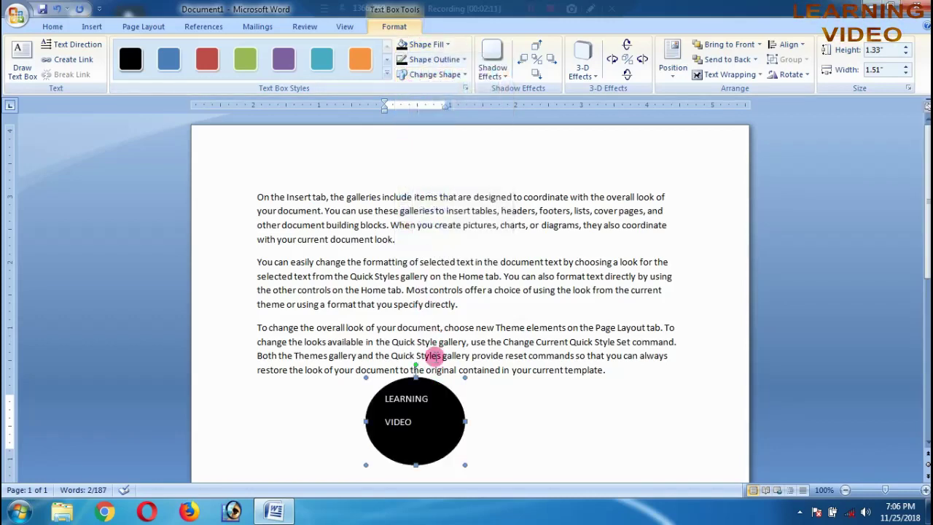
click(436, 425)
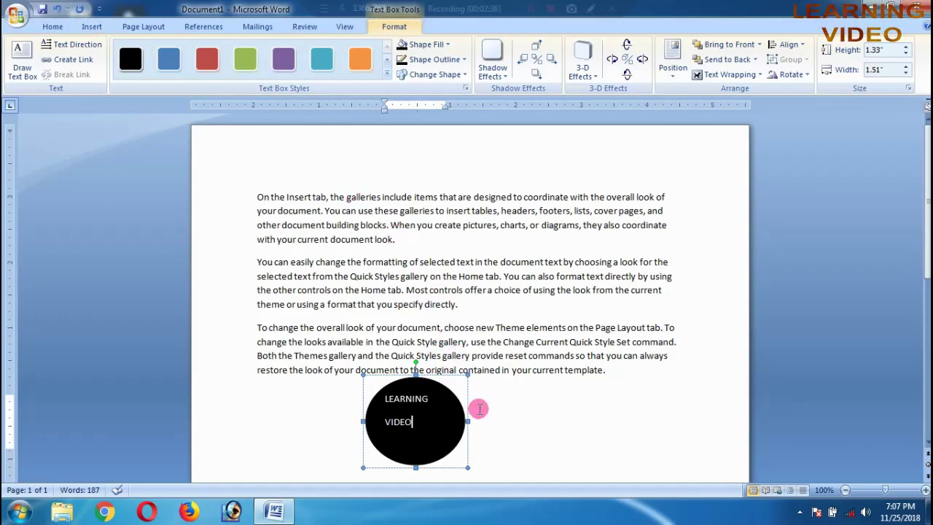
- Return to the body text, show the Insert commands, and dismiss the colour-scheme performance prompt
click(328, 405)
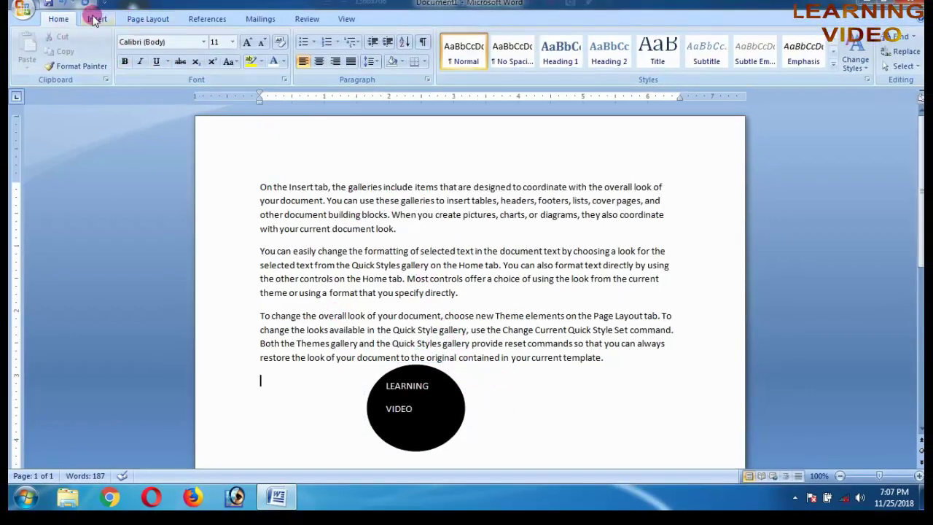
click(97, 19)
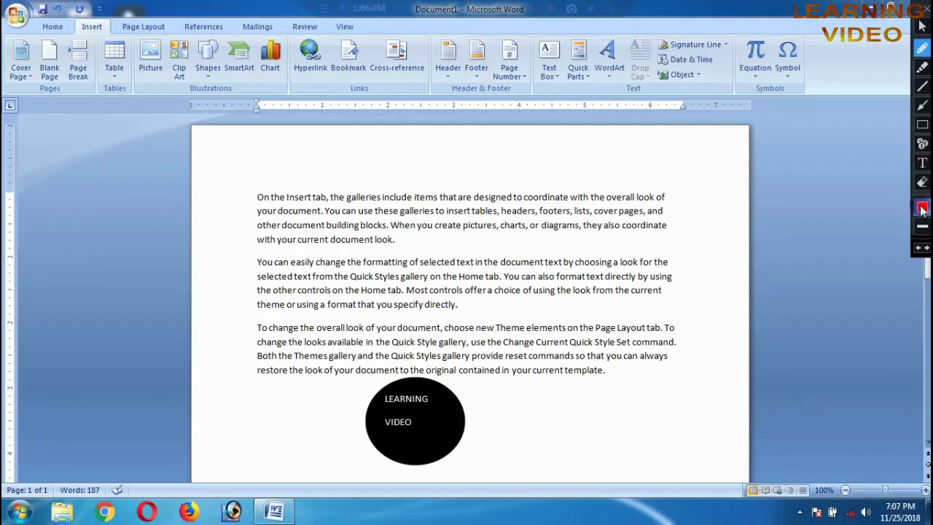
click(923, 127)
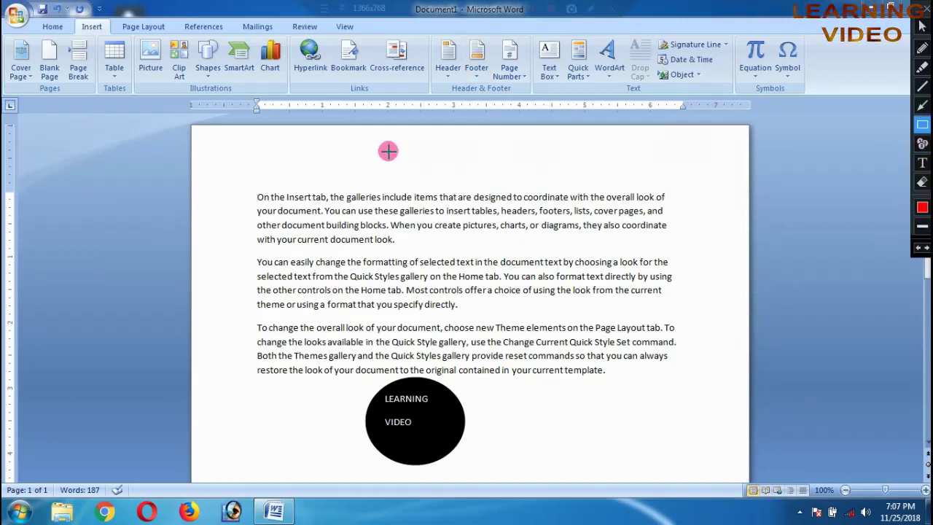
drag(198, 127, 749, 191)
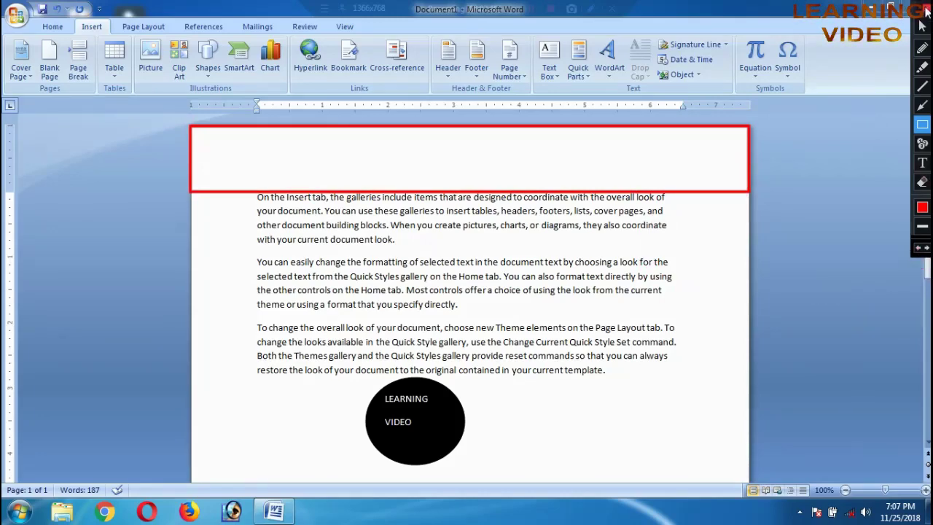
click(925, 11)
scroll(726, 370, down, 8)
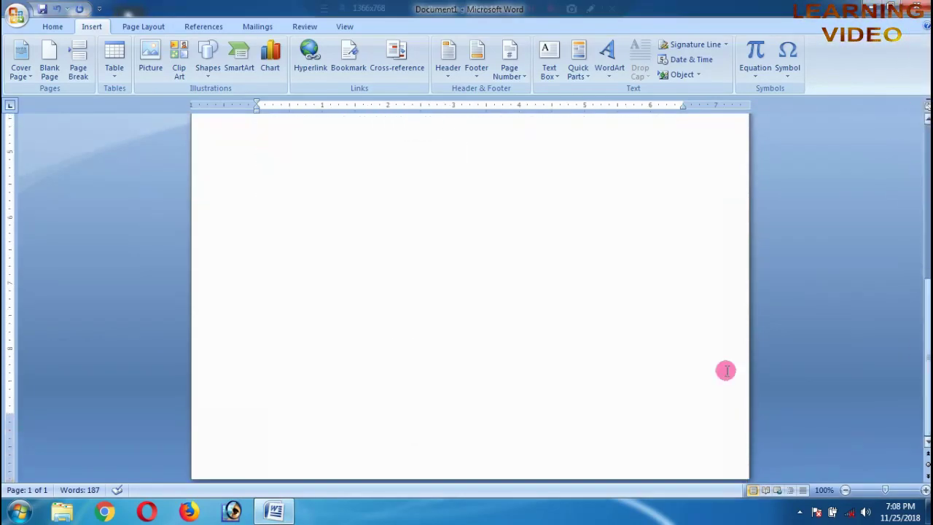
click(592, 9)
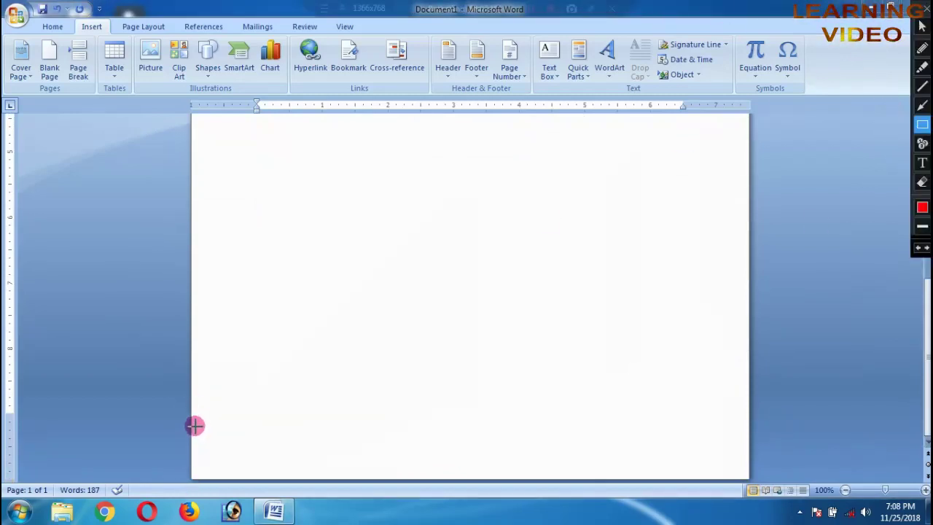
drag(193, 420, 748, 478)
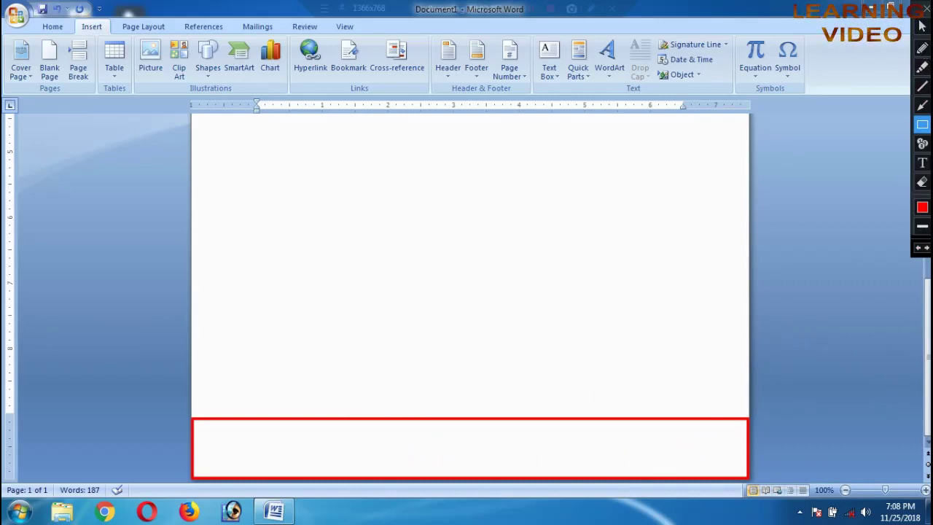
click(922, 26)
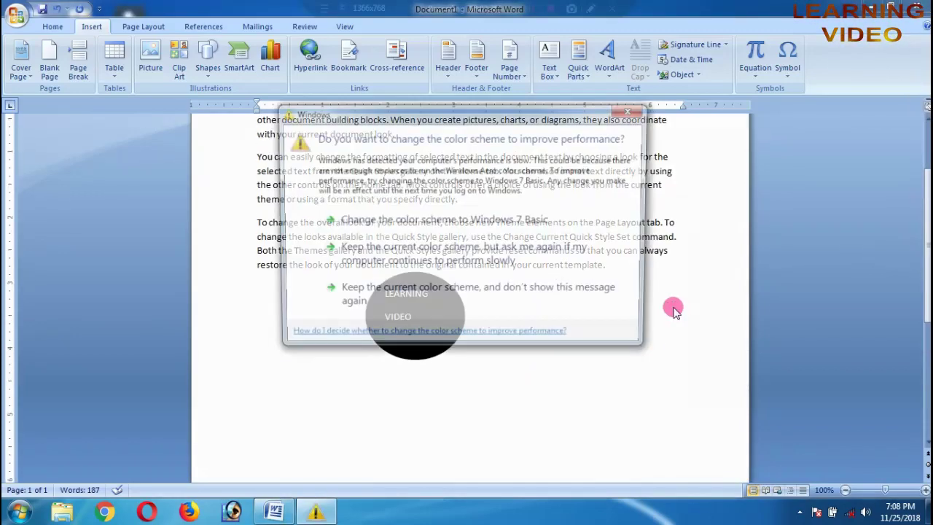
click(411, 293)
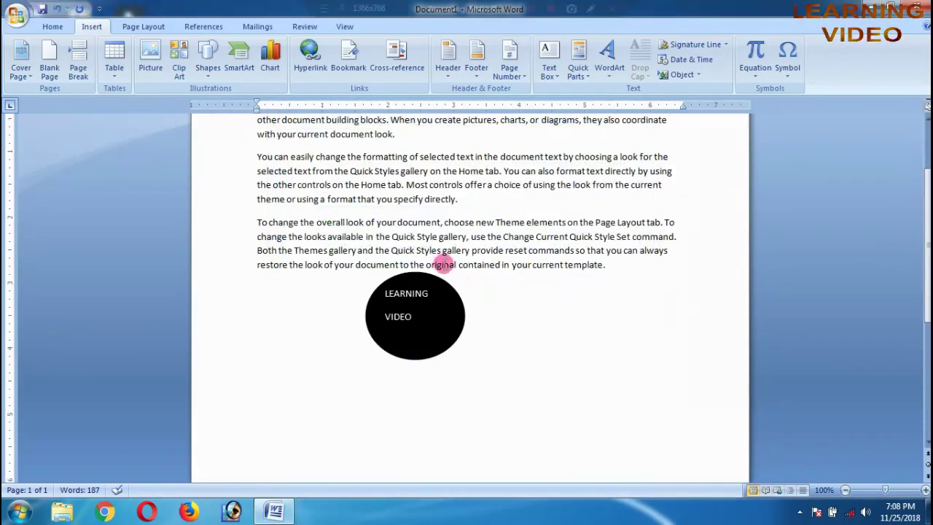
- Add a PAGE NO header from the header designs and close header editing
scroll(605, 298, up, 3)
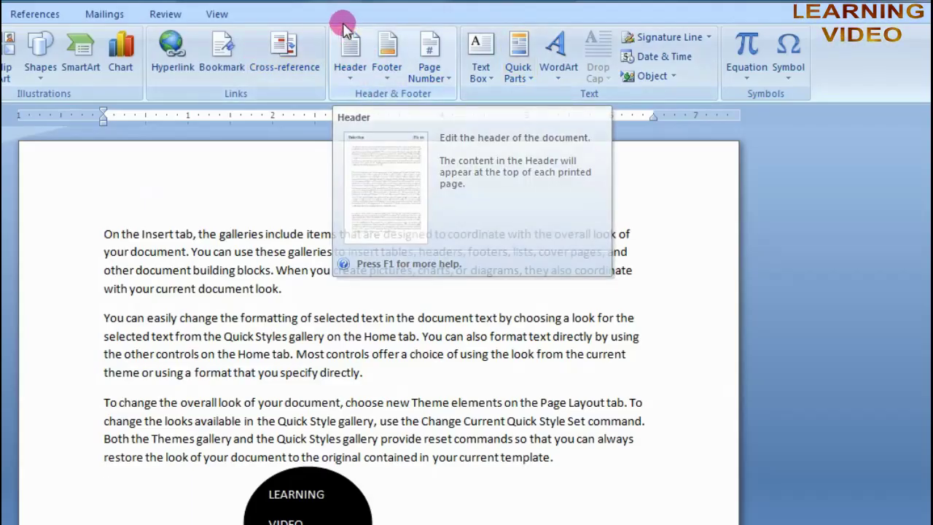
click(355, 72)
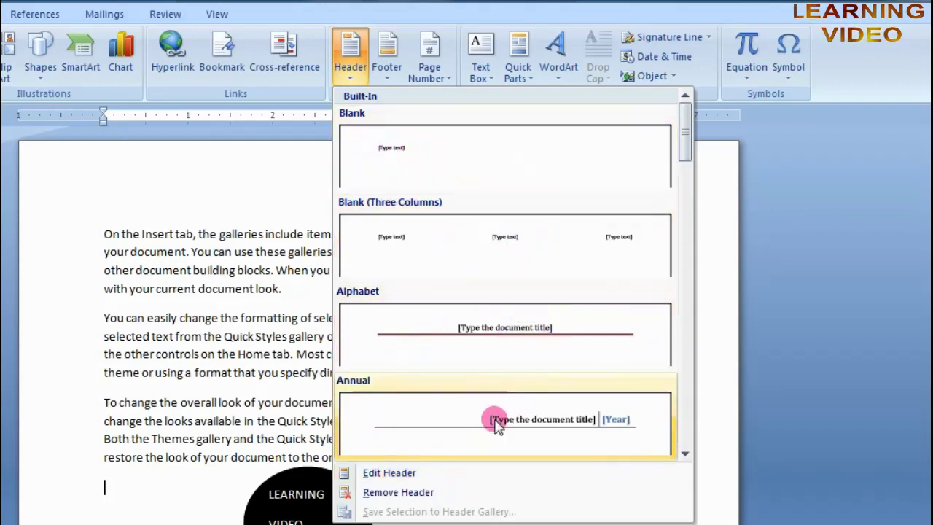
click(396, 478)
text(PAGENO)
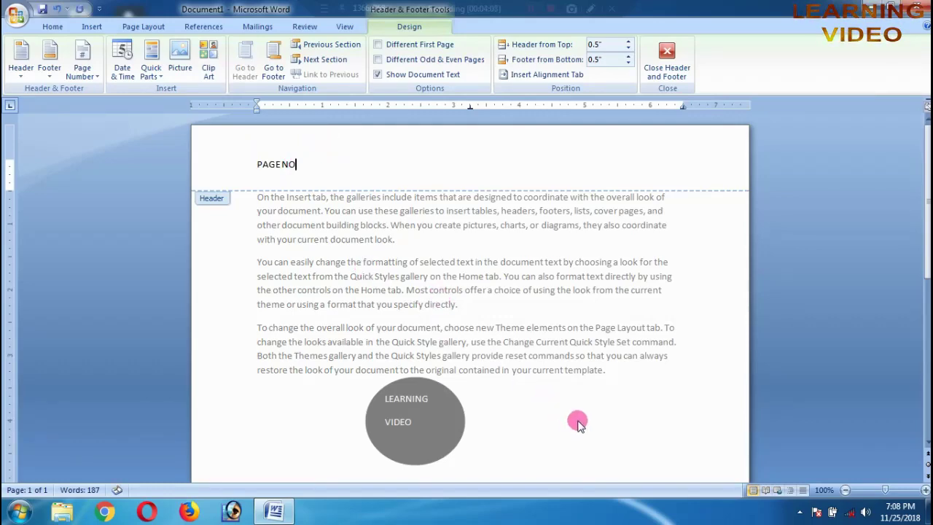
double_click(557, 283)
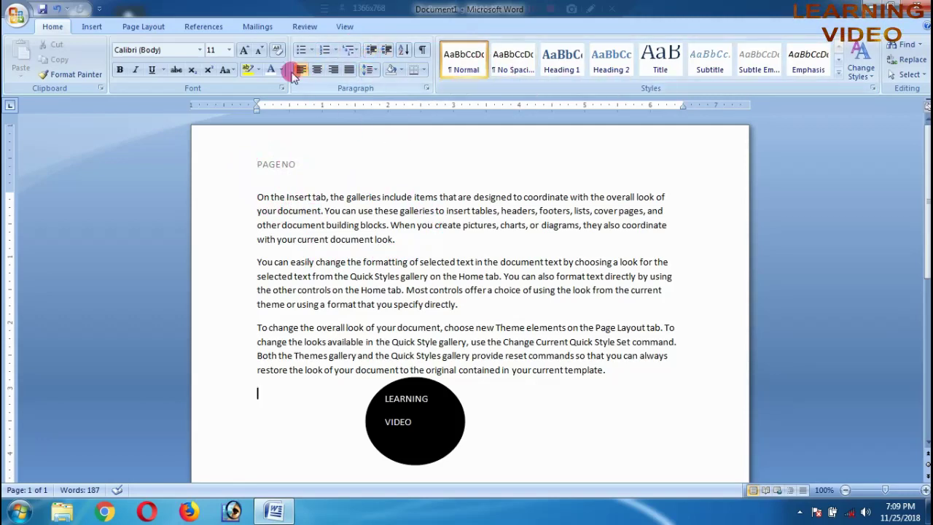
- Add a footer reading LEARNING VIDEO and close footer editing
click(91, 28)
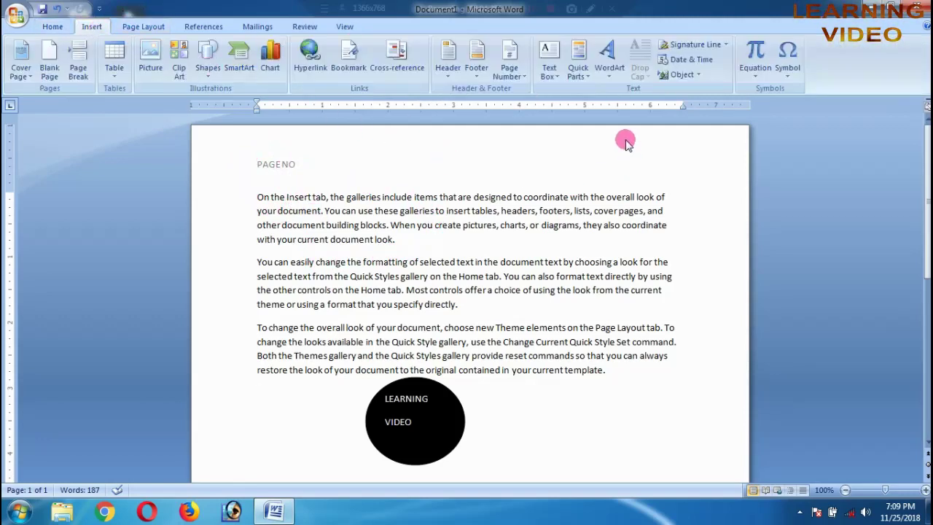
click(477, 77)
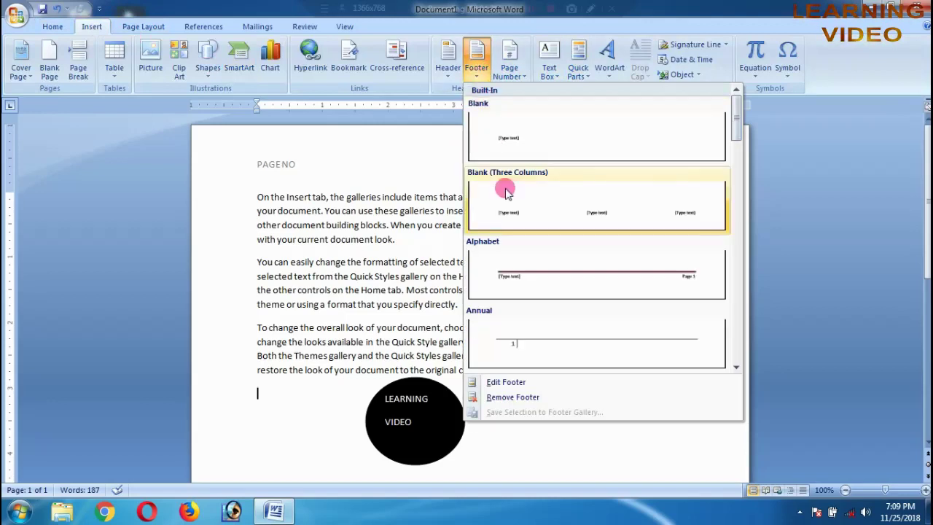
click(515, 385)
text(LEARNING VIDEO)
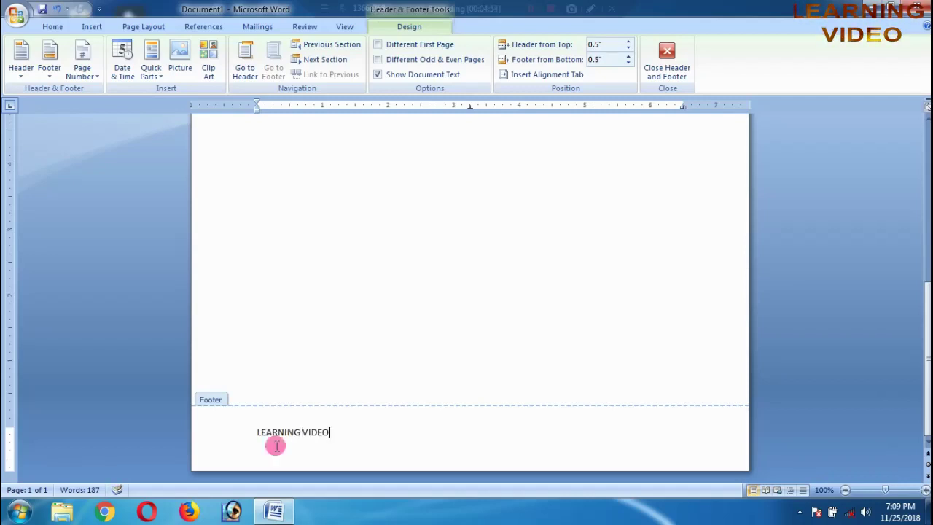
double_click(420, 312)
- Return to the top of the page and reopen the PAGE NO header for editing
scroll(751, 345, down, 2)
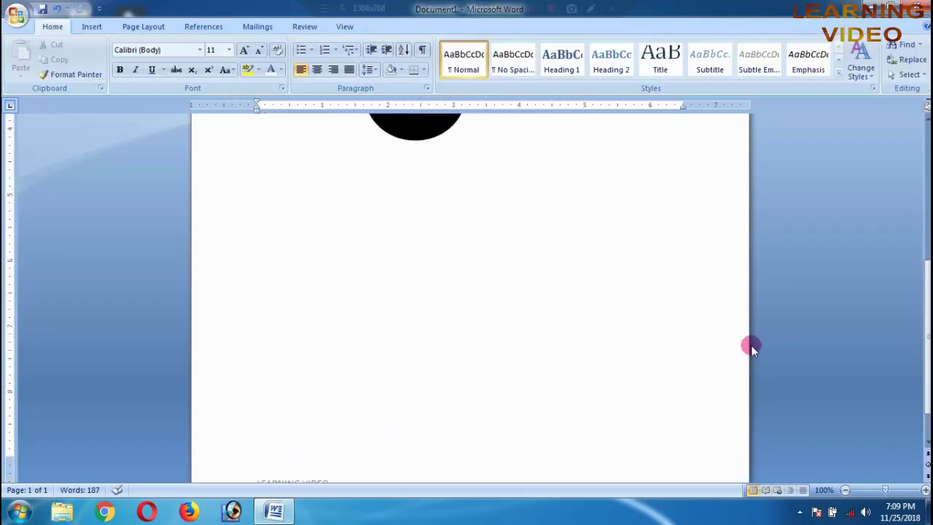
scroll(773, 346, down, 2)
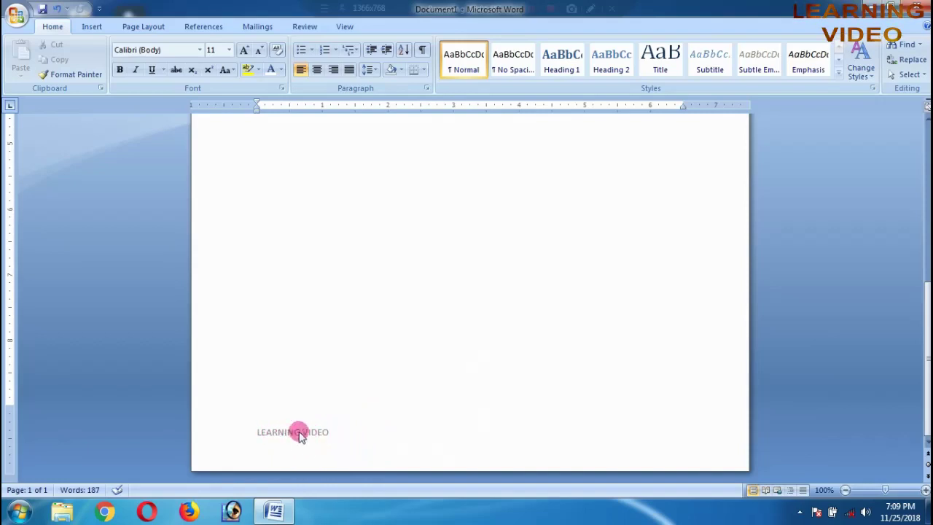
scroll(414, 287, up, 10)
scroll(414, 288, up, 4)
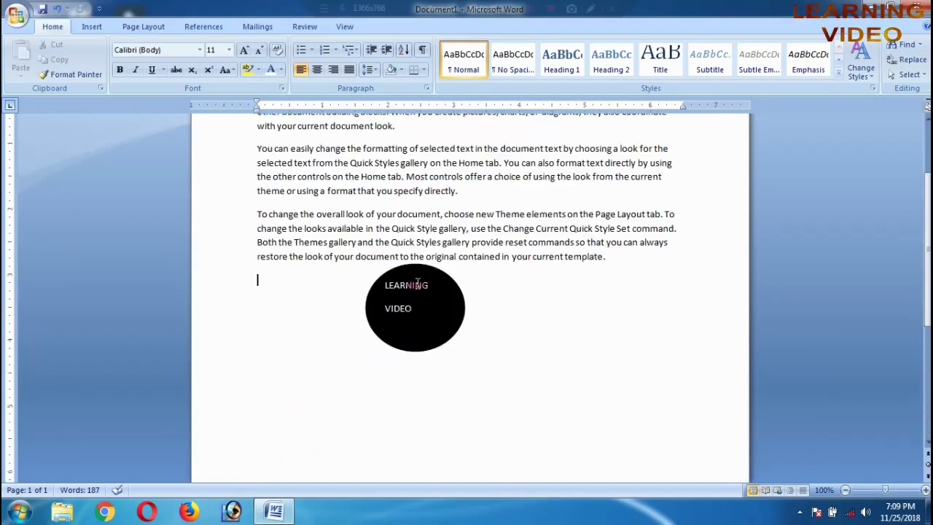
scroll(413, 288, up, 3)
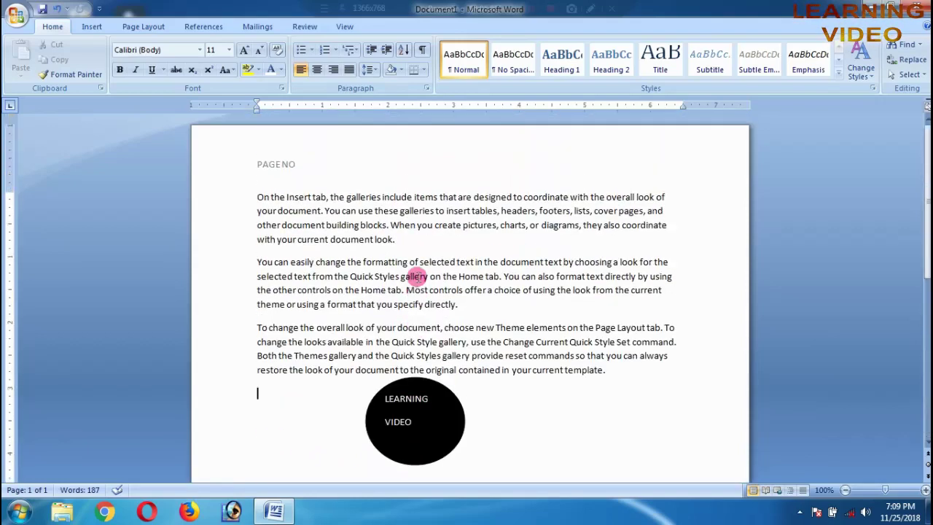
double_click(267, 165)
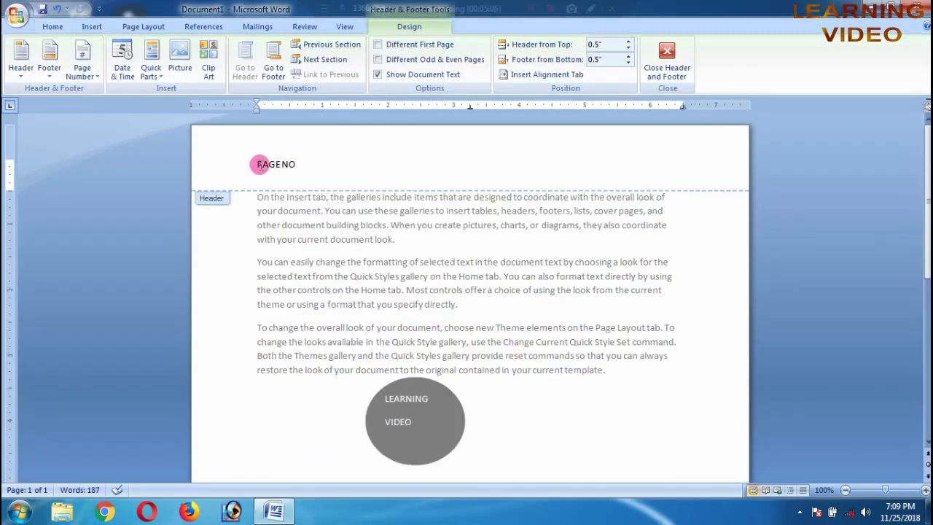
- Centre the PAGE NO header text, after briefly right-aligning it, and leave header editing
key(ctrl+r)
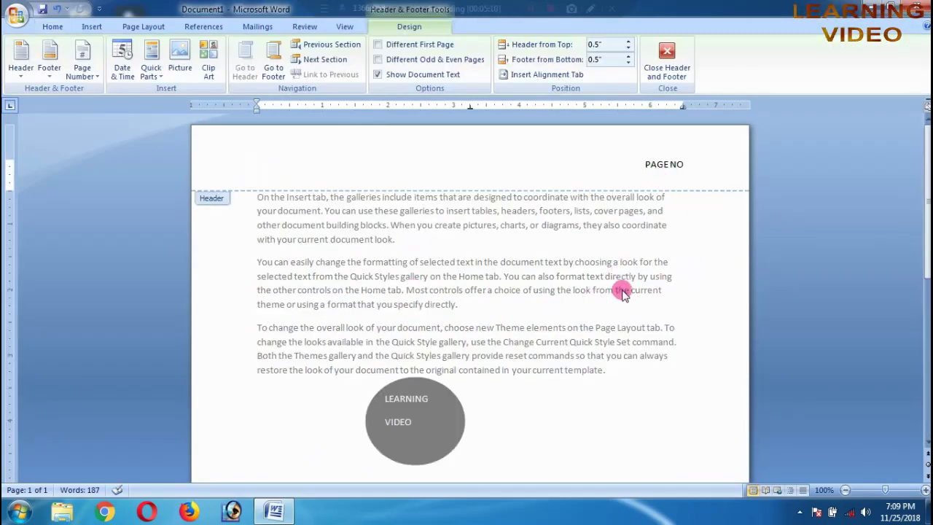
key(ctrl+e)
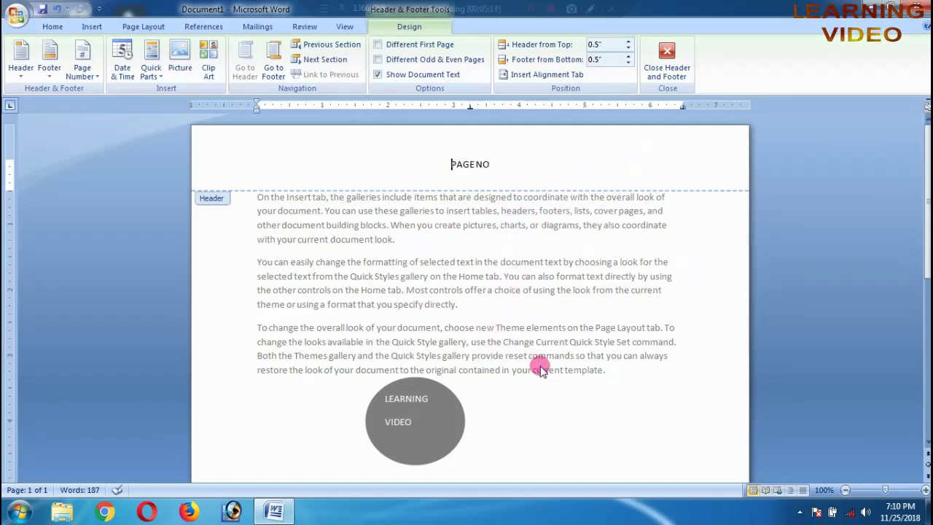
double_click(530, 329)
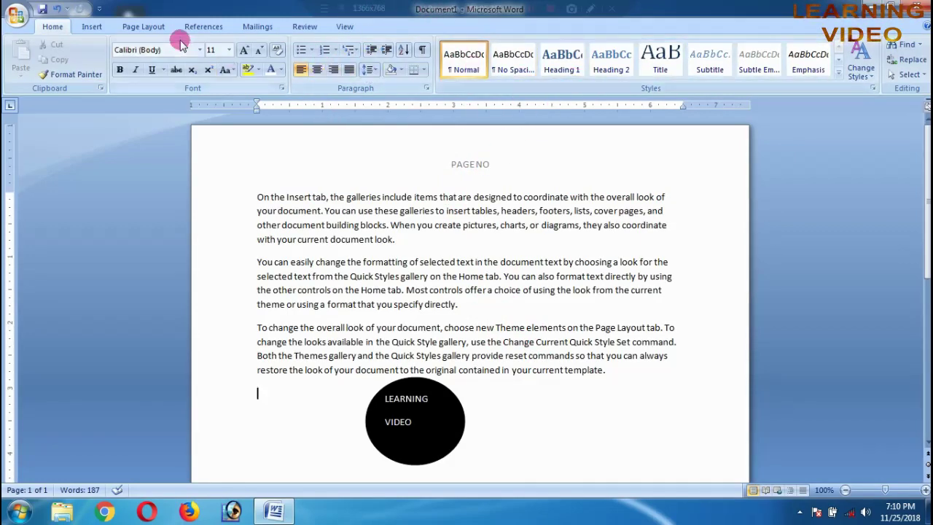
- Remove the PAGE NO header from the document
click(92, 27)
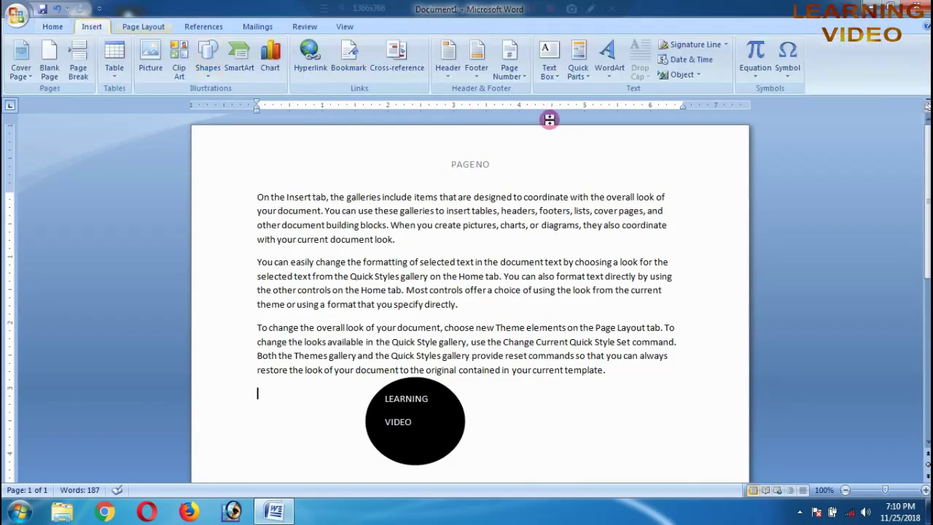
click(444, 72)
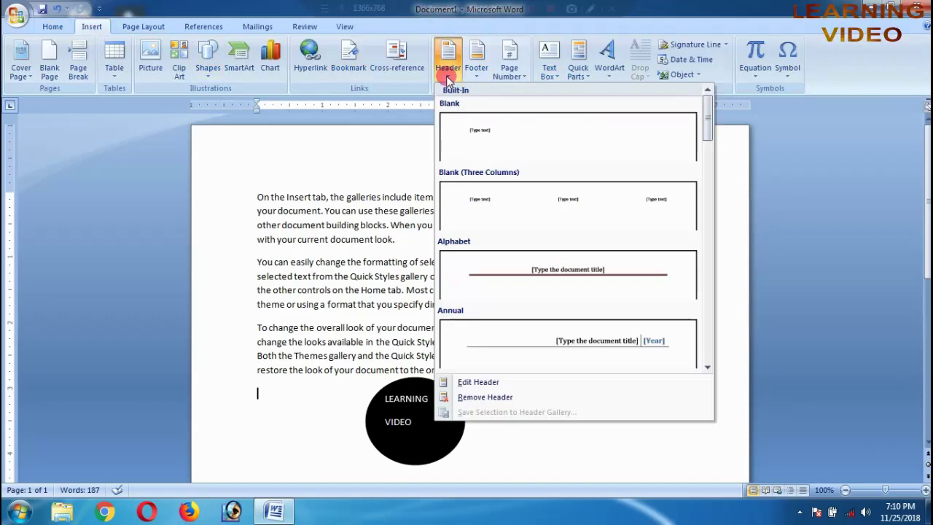
click(551, 398)
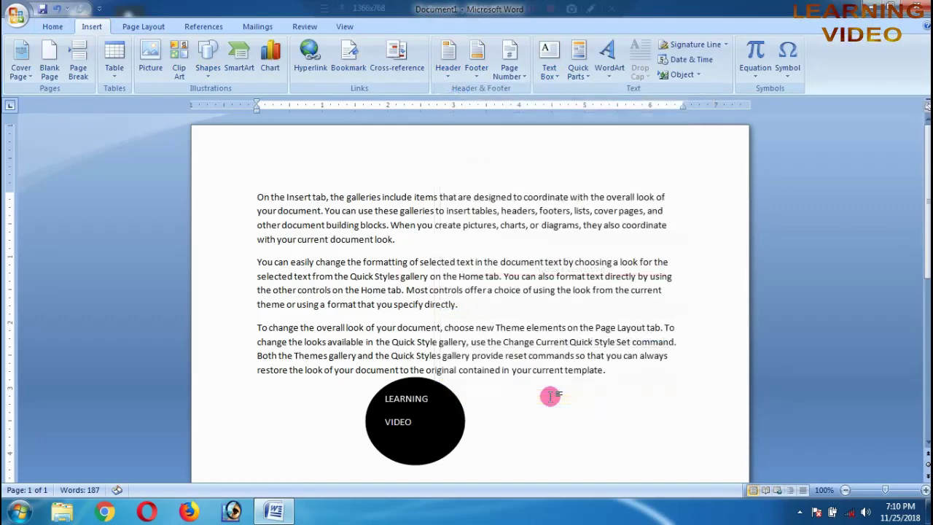
- Remove the LEARNING VIDEO footer from the document
click(477, 73)
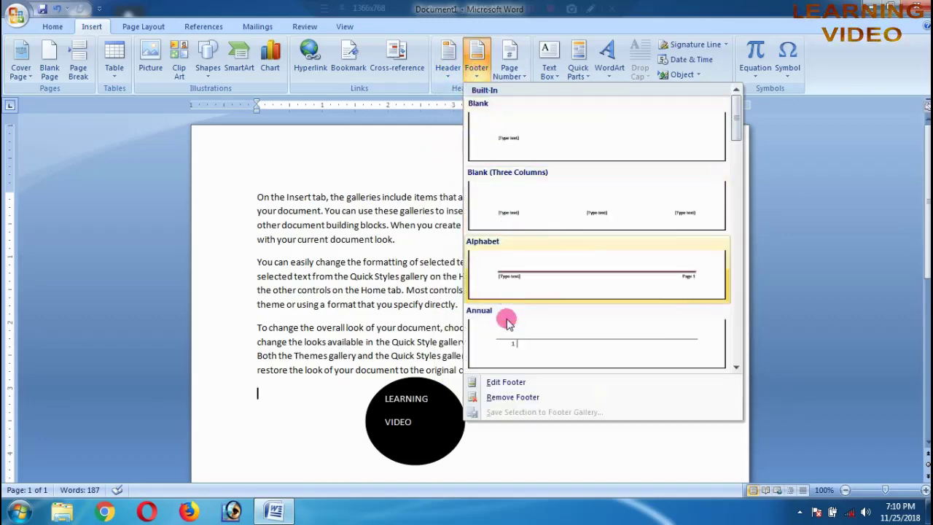
click(518, 399)
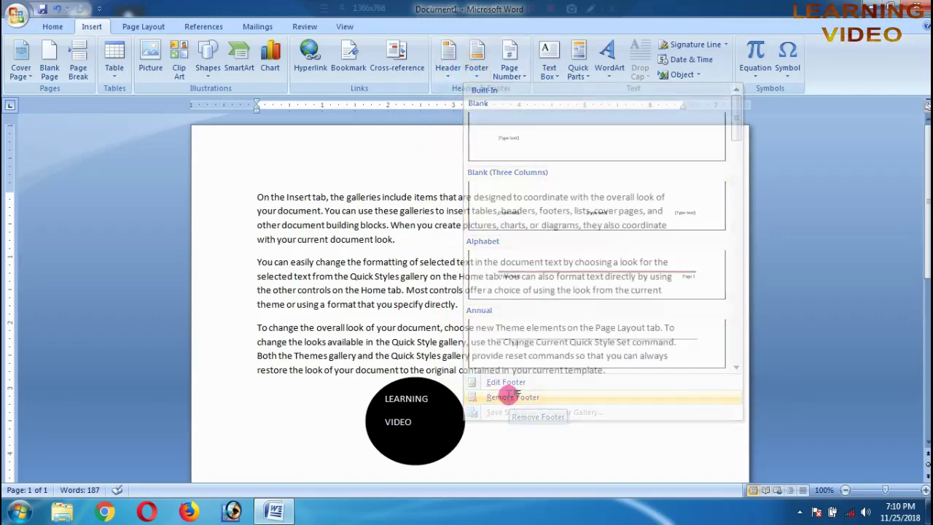
scroll(666, 355, down, 5)
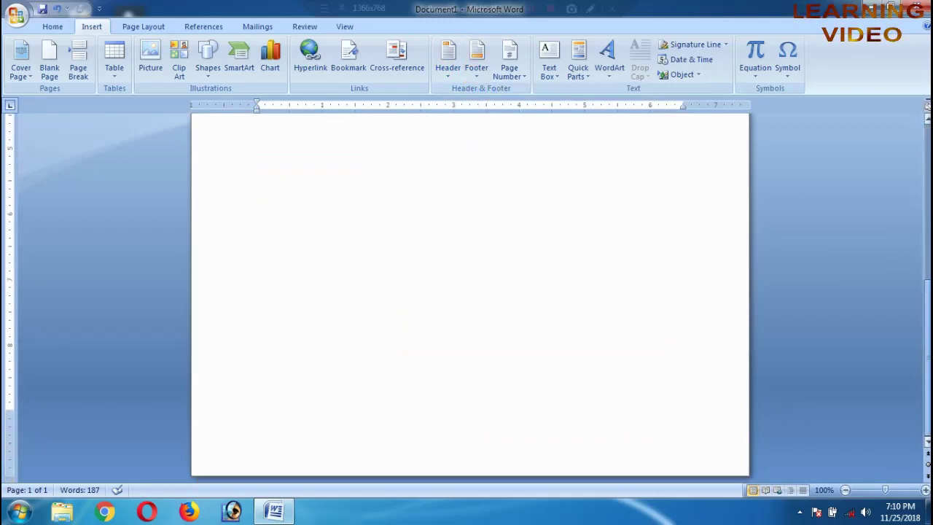
scroll(546, 183, up, 4)
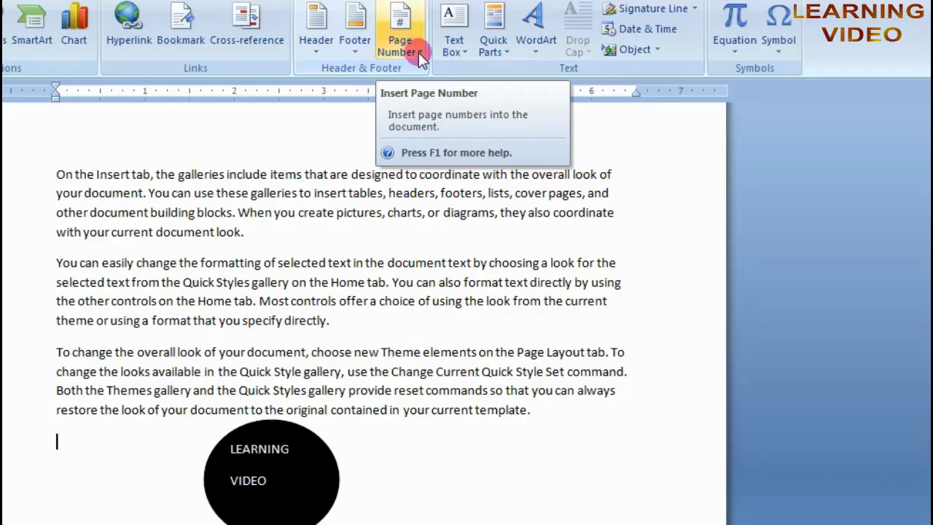
- Browse the page-number placement galleries, previewing Plain Number 1 at the top of the page
click(522, 79)
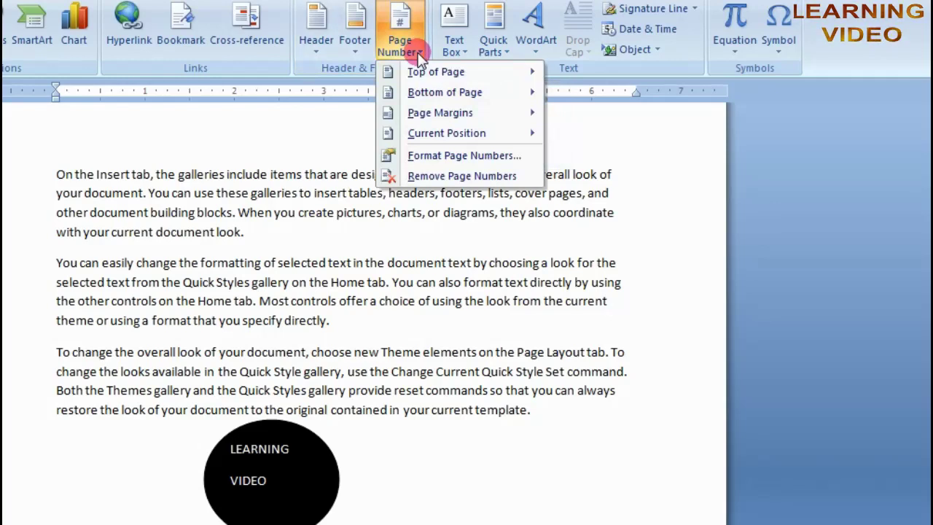
click(440, 72)
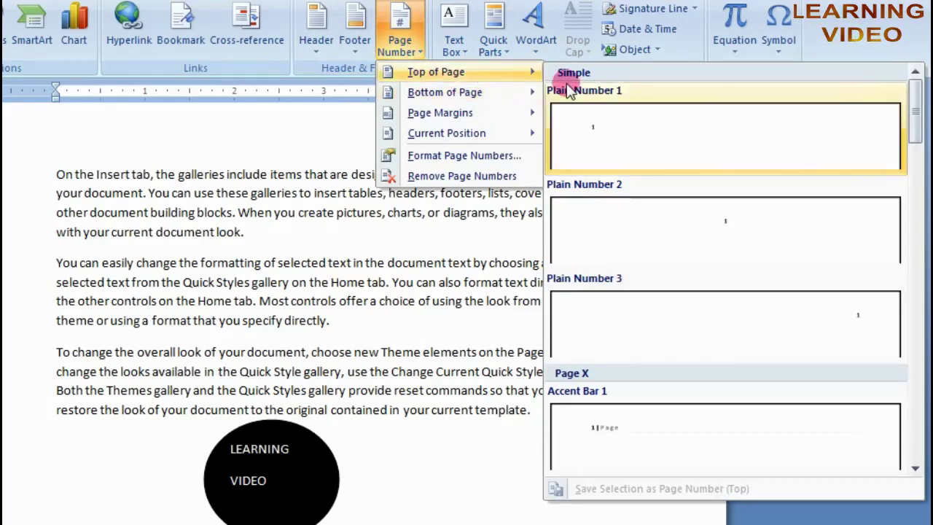
click(593, 131)
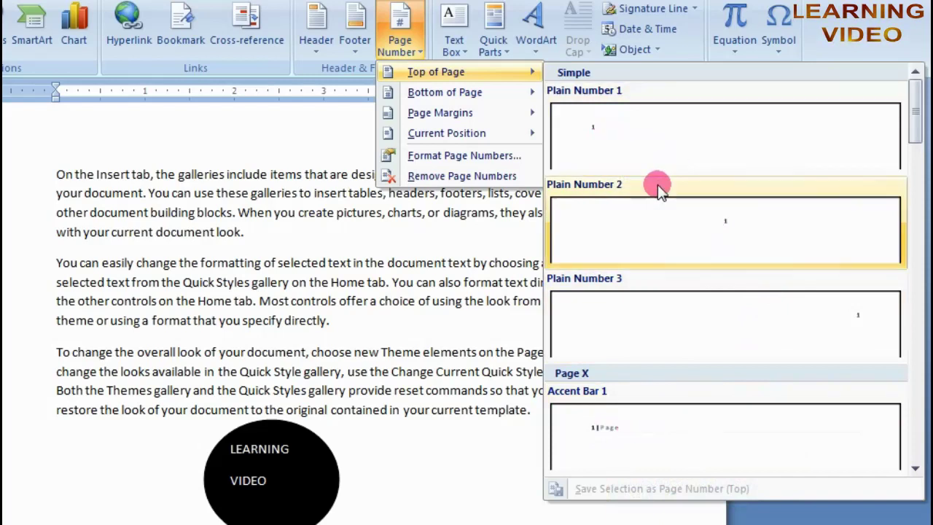
mouse_move(475, 92)
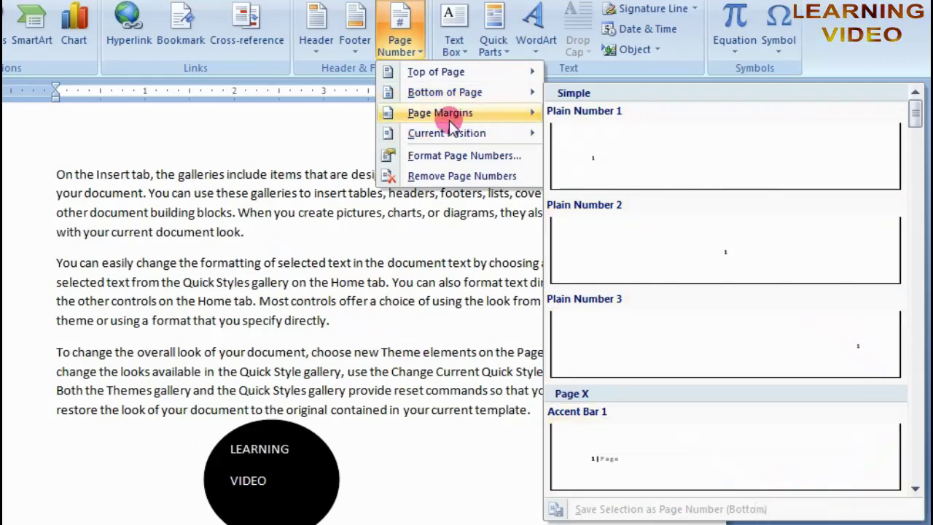
mouse_move(426, 119)
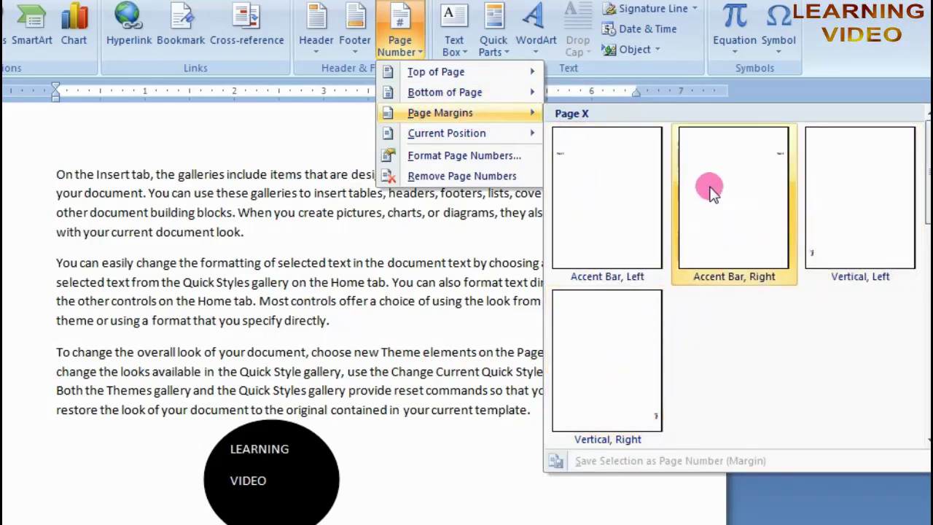
mouse_move(455, 133)
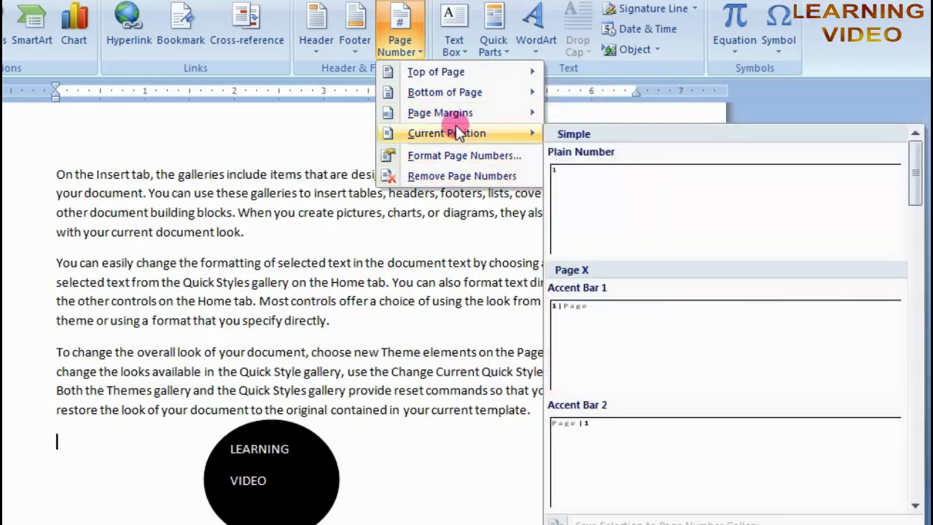
mouse_move(437, 71)
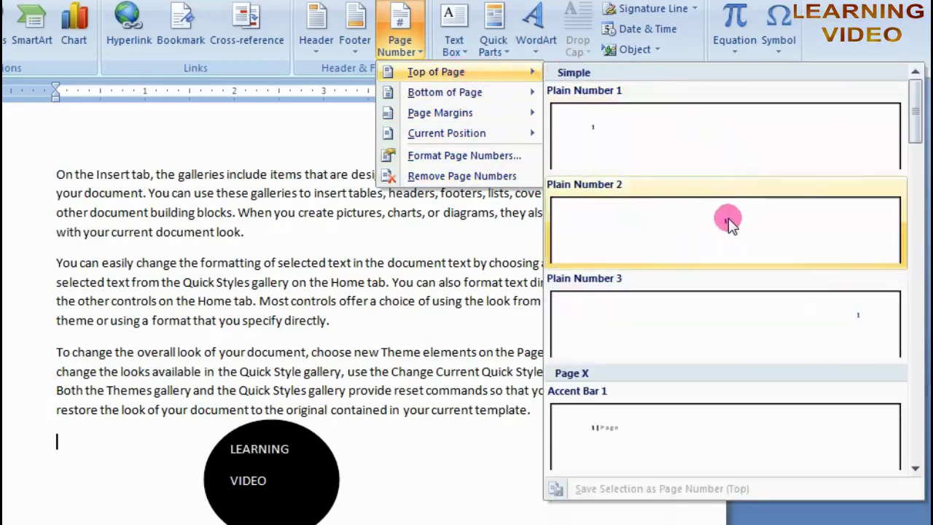
click(728, 218)
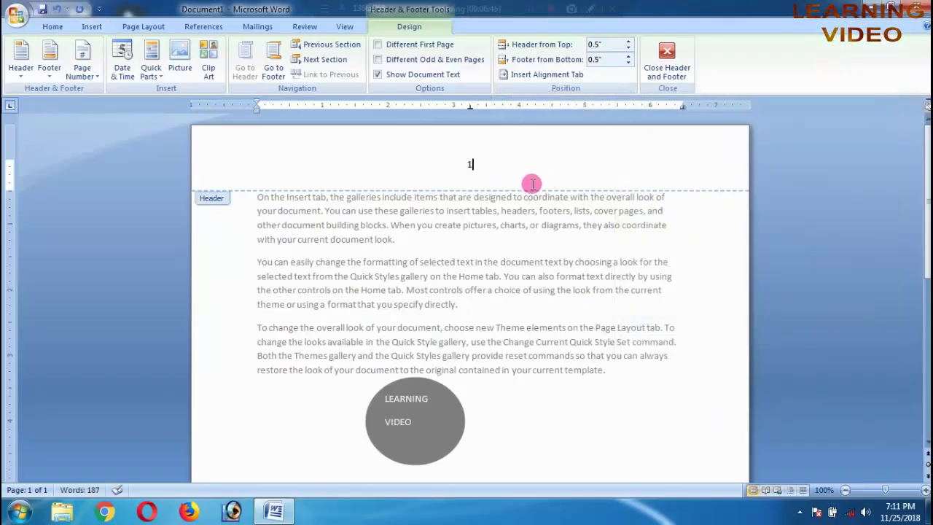
scroll(532, 184, down, 3)
scroll(552, 197, down, 5)
scroll(551, 204, down, 2)
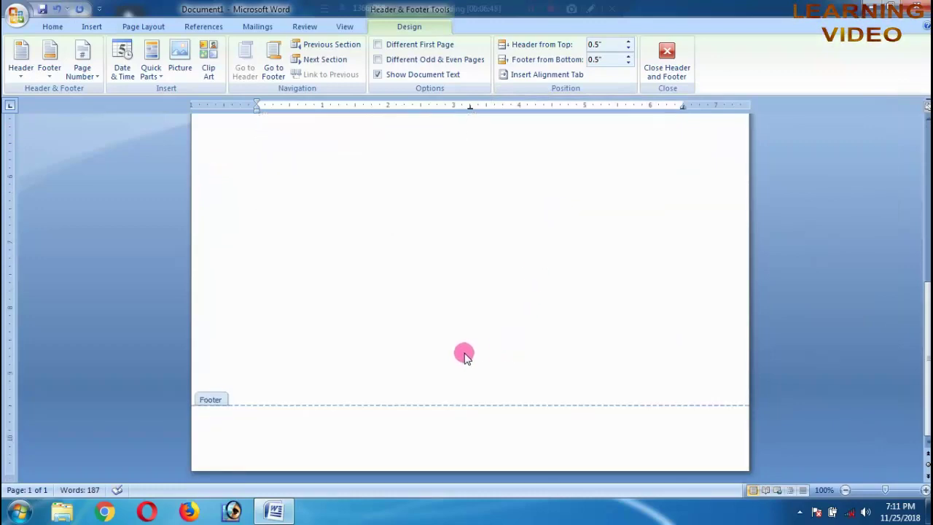
double_click(453, 309)
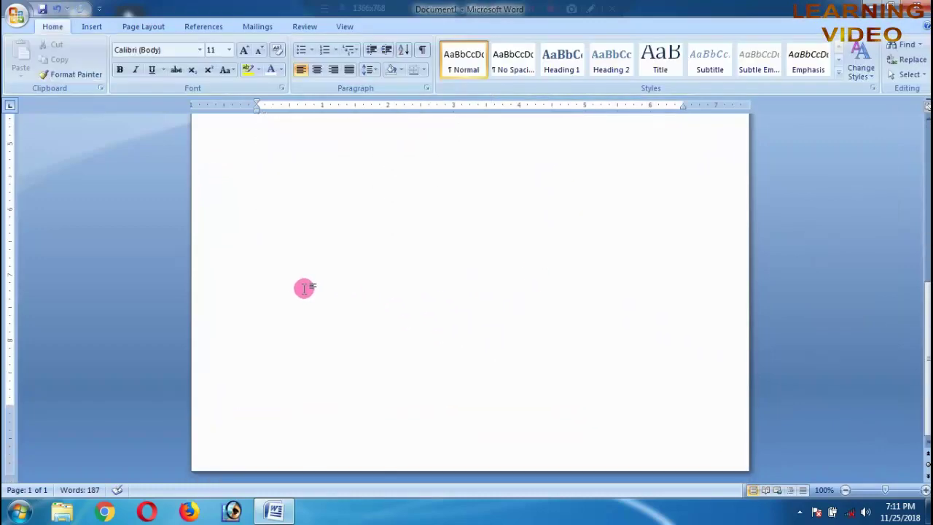
scroll(289, 280, up, 5)
scroll(290, 275, up, 3)
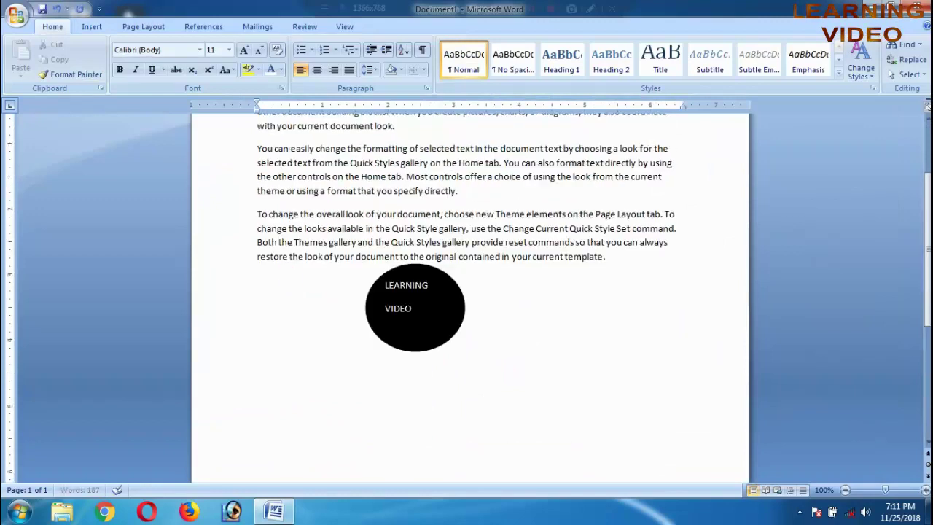
scroll(439, 338, down, 8)
scroll(439, 338, down, 7)
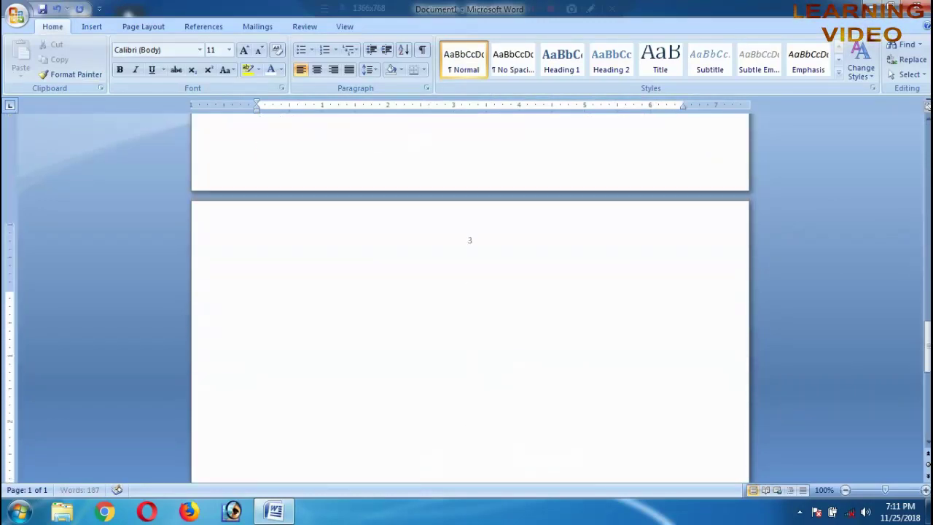
drag(926, 361, 926, 348)
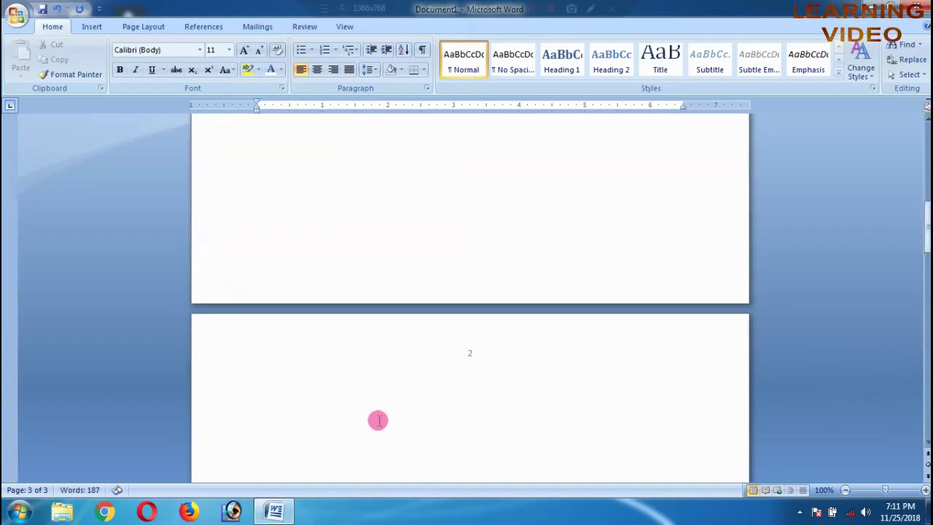
drag(926, 246, 926, 324)
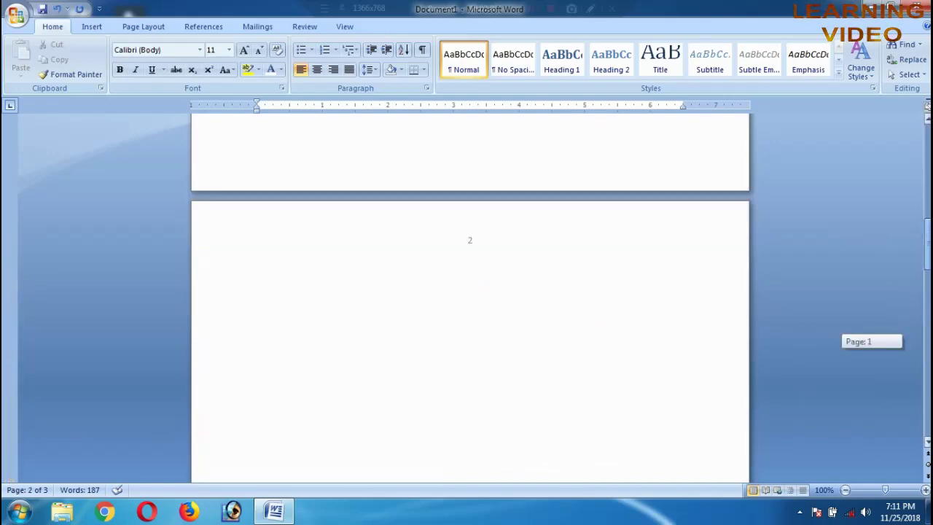
drag(927, 342, 926, 146)
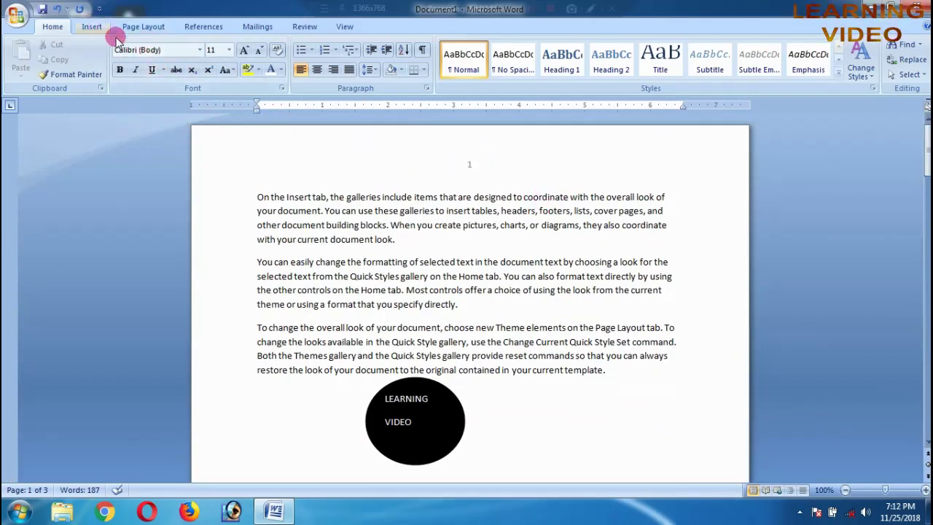
- Remove the page number from the top of the first page
click(94, 27)
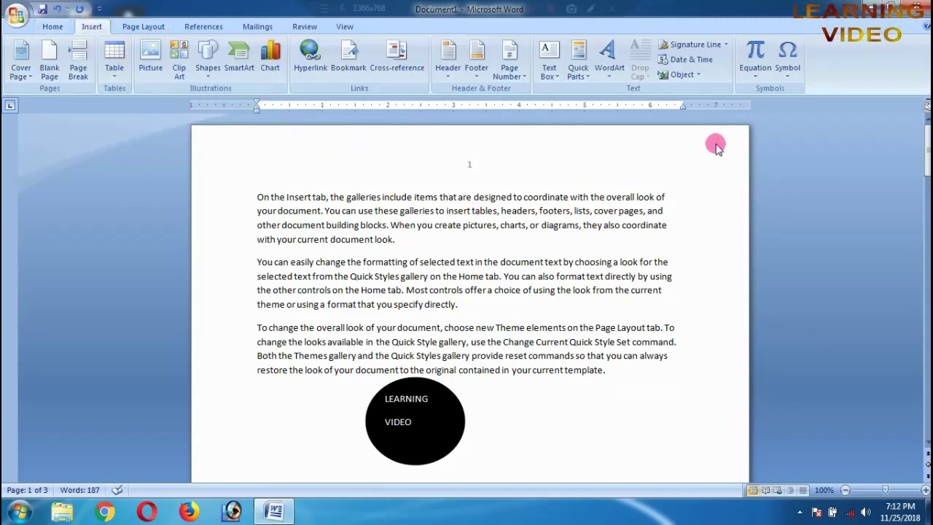
click(512, 71)
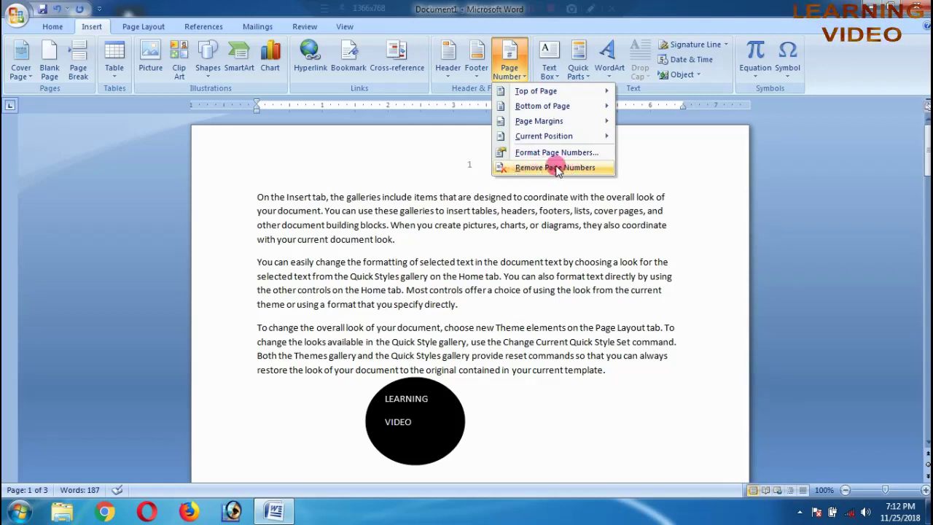
click(556, 168)
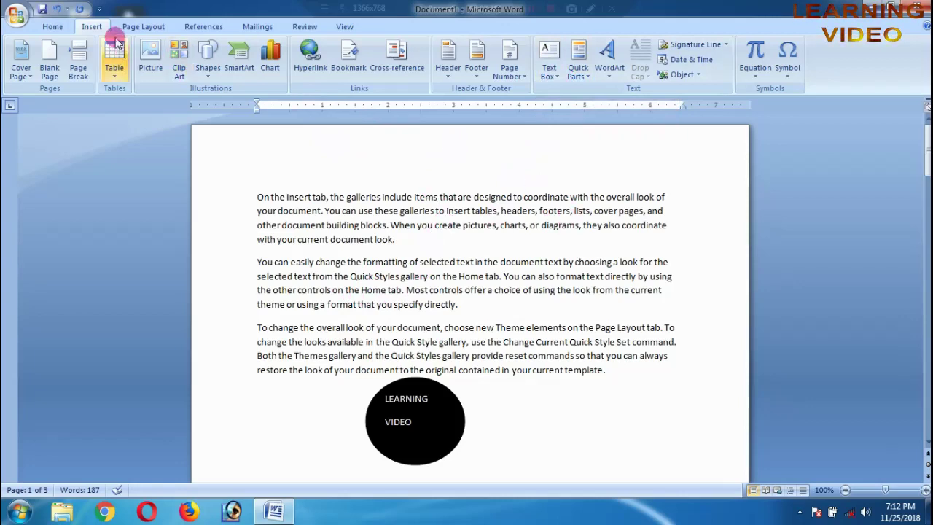
- Draw a text box beside the circle containing the text 'LEARNING VIDEO'
click(557, 76)
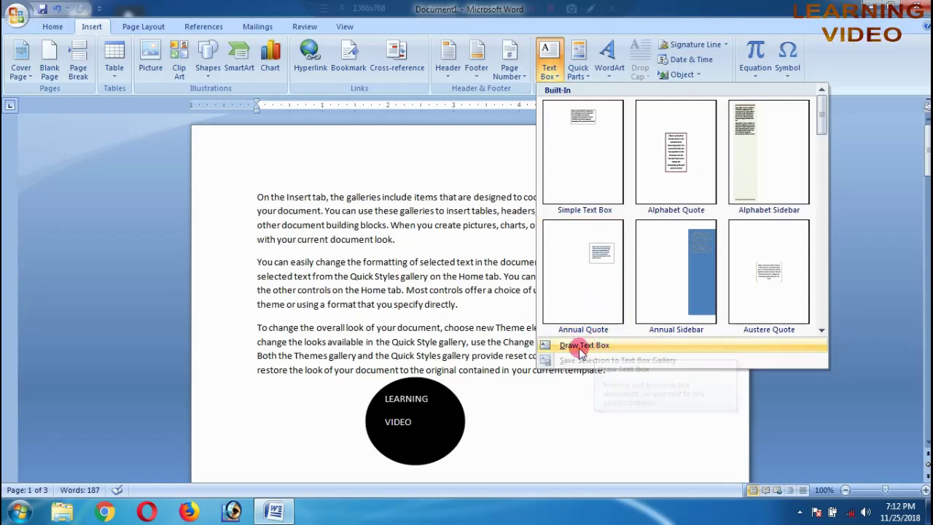
click(577, 348)
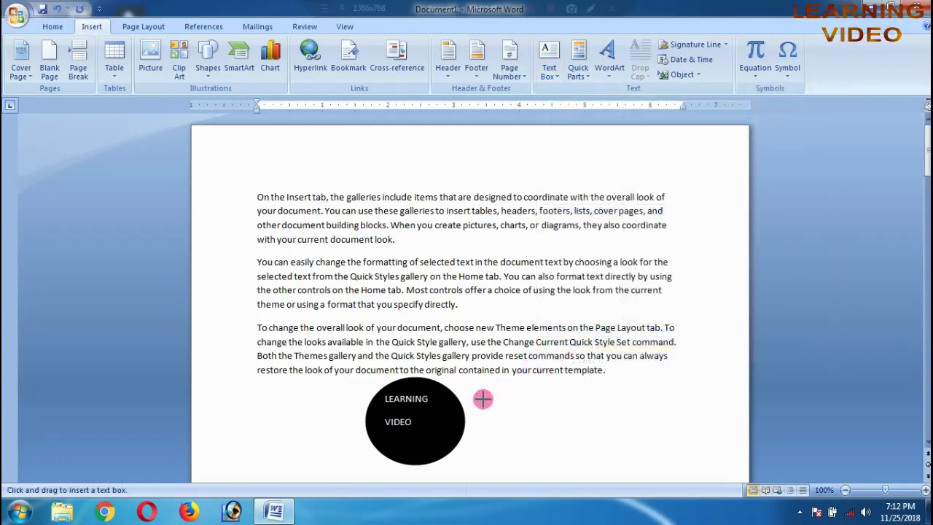
drag(512, 387, 680, 428)
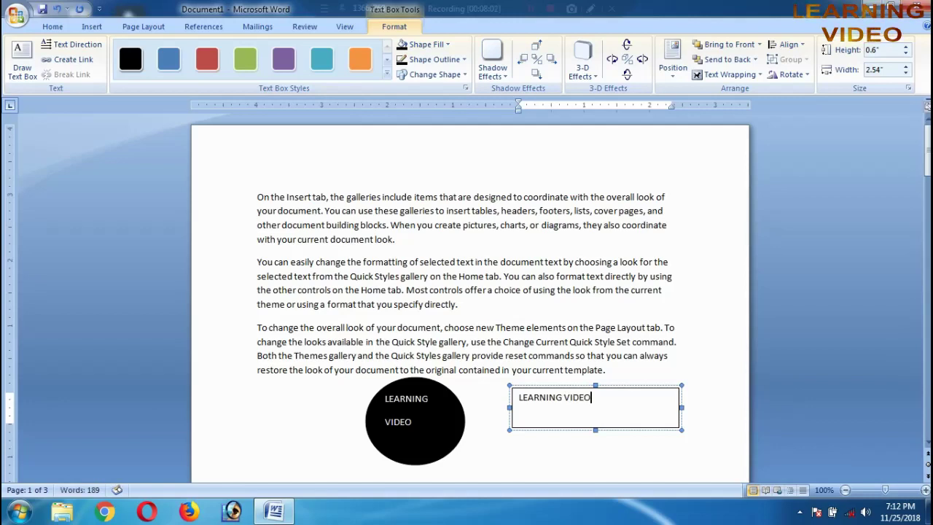
click(674, 406)
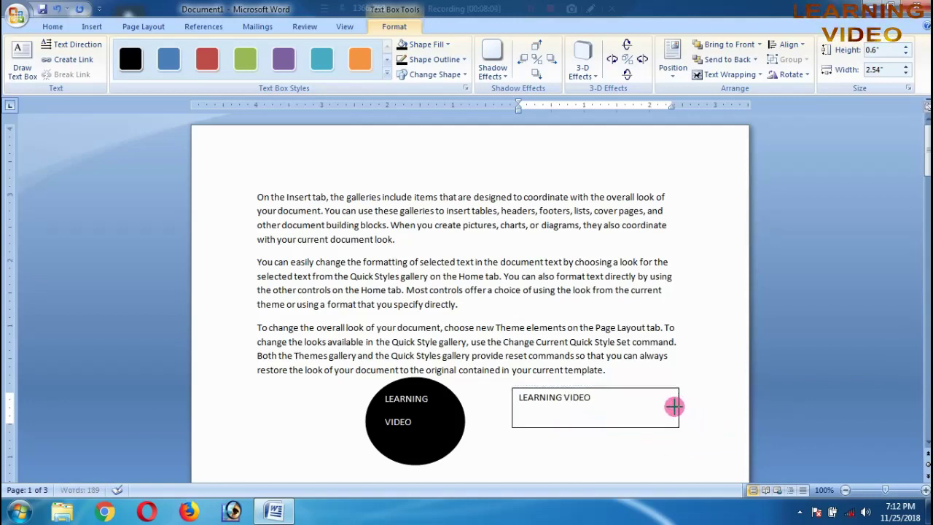
- Narrow the LEARNING VIDEO text box to fit its text and centre it at the page top
drag(655, 405, 557, 412)
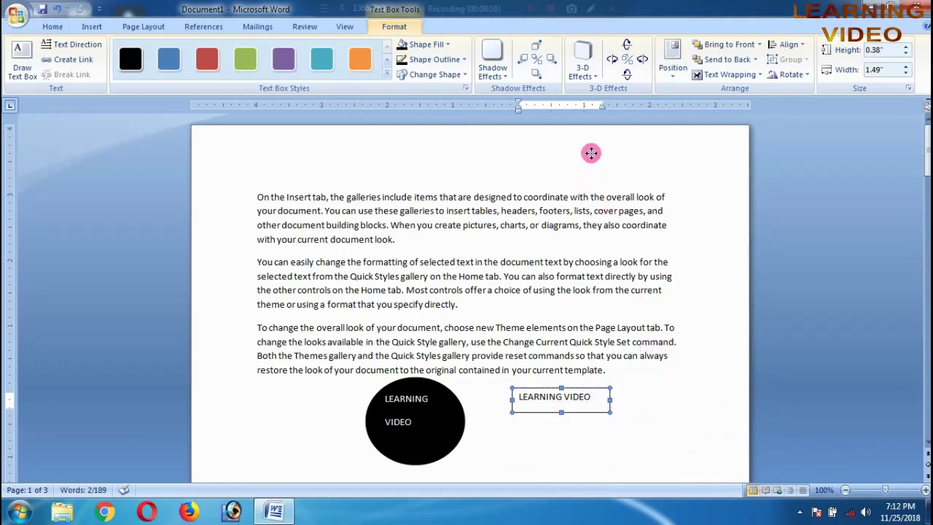
mouse_move(591, 153)
mouse_down()
mouse_move(628, 136)
mouse_move(311, 141)
mouse_up()
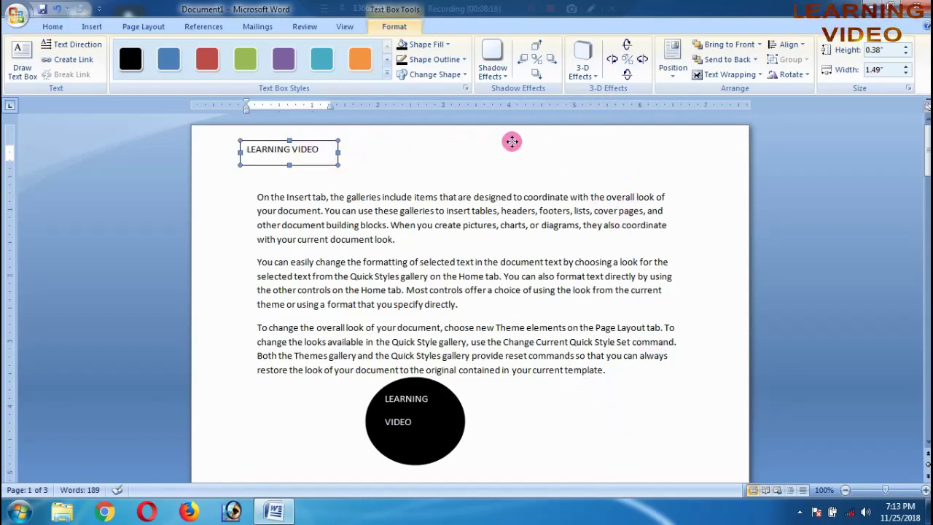
drag(311, 140, 520, 141)
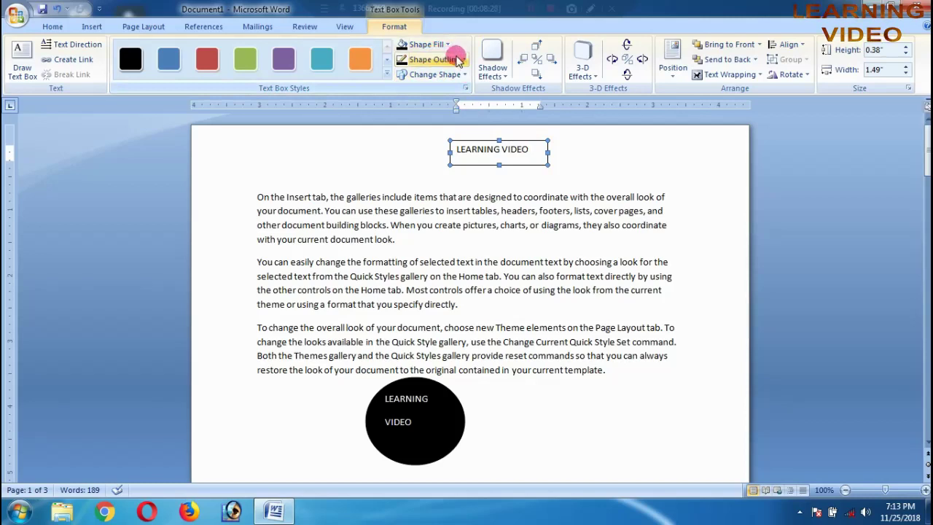
- Set the LEARNING VIDEO text box to No Outline and shift it along the top of the page
click(459, 59)
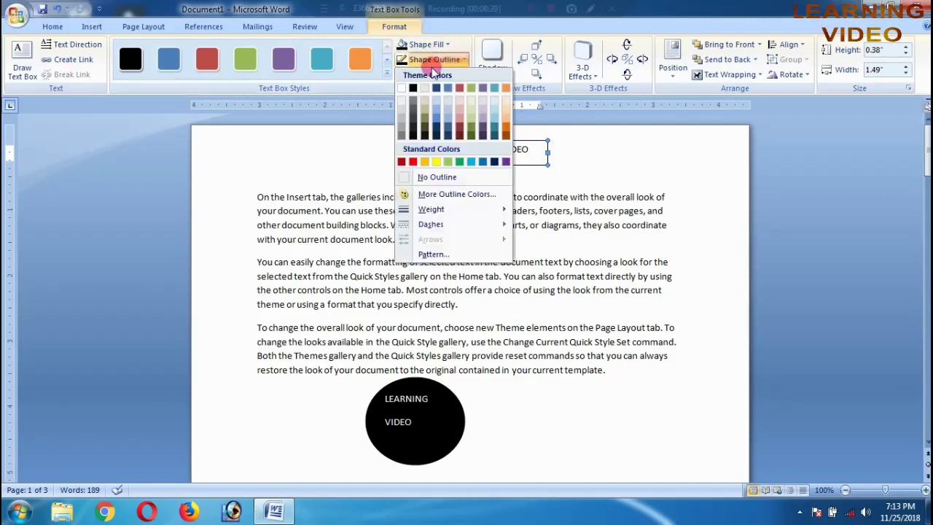
click(434, 178)
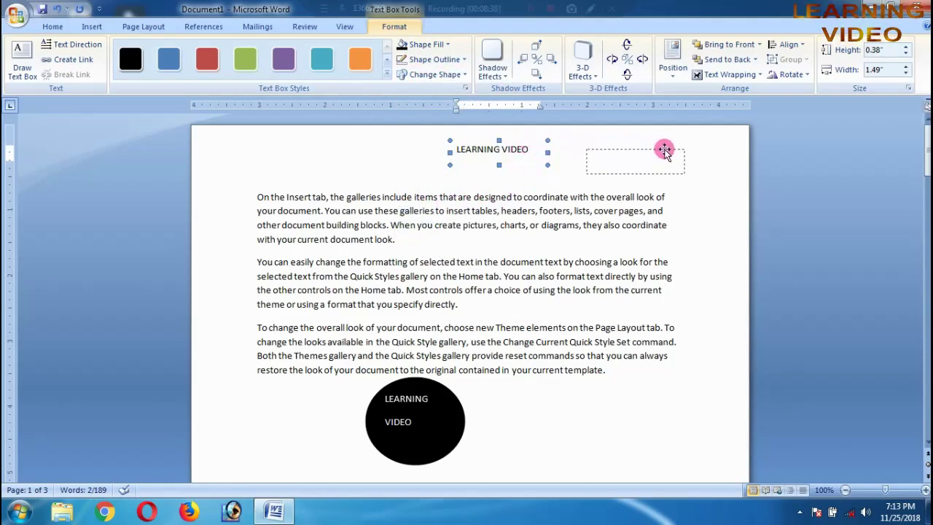
mouse_move(527, 143)
mouse_down()
mouse_move(666, 152)
mouse_move(424, 146)
mouse_up()
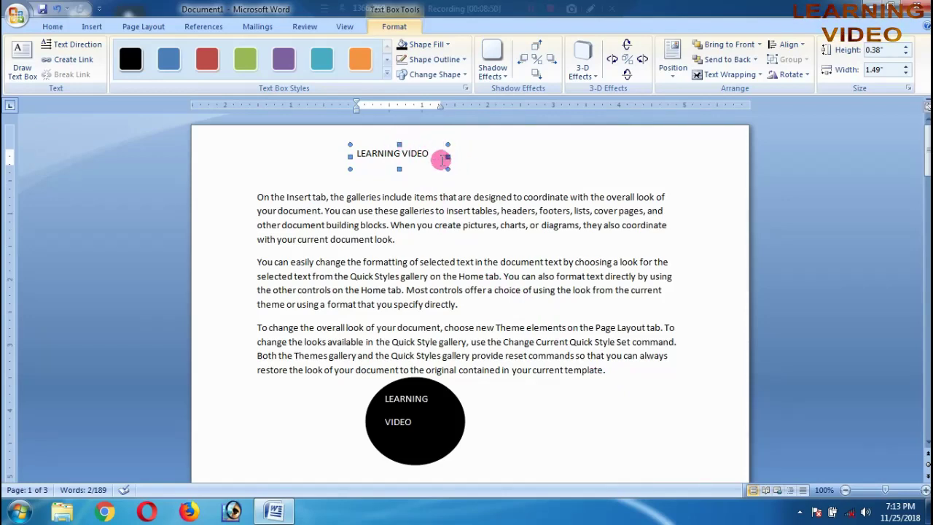
click(91, 26)
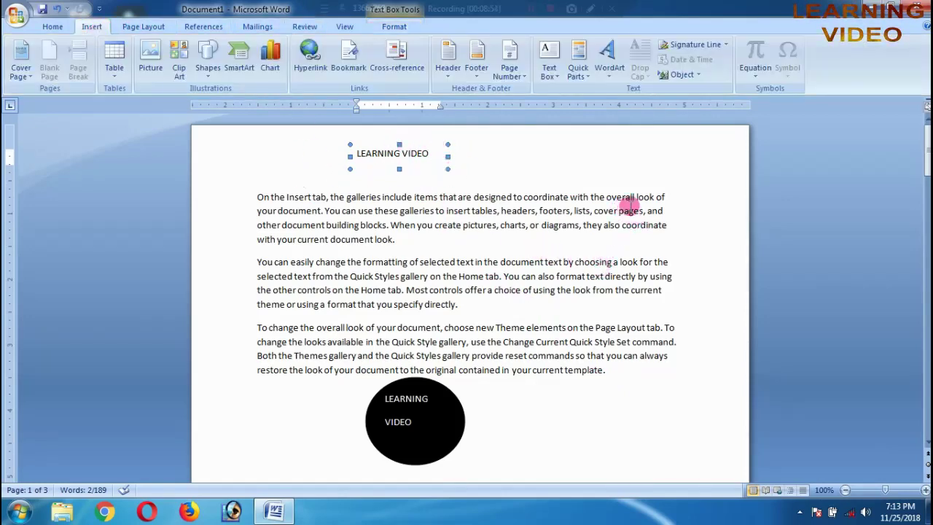
- Insert an arched-style WordArt reading 'LEARNING VIDEO' beside the black circle
click(554, 417)
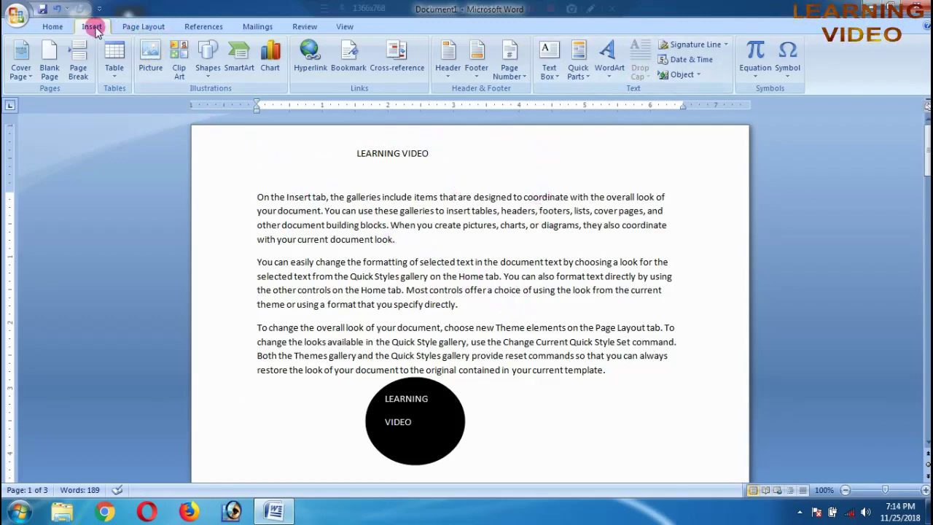
click(610, 76)
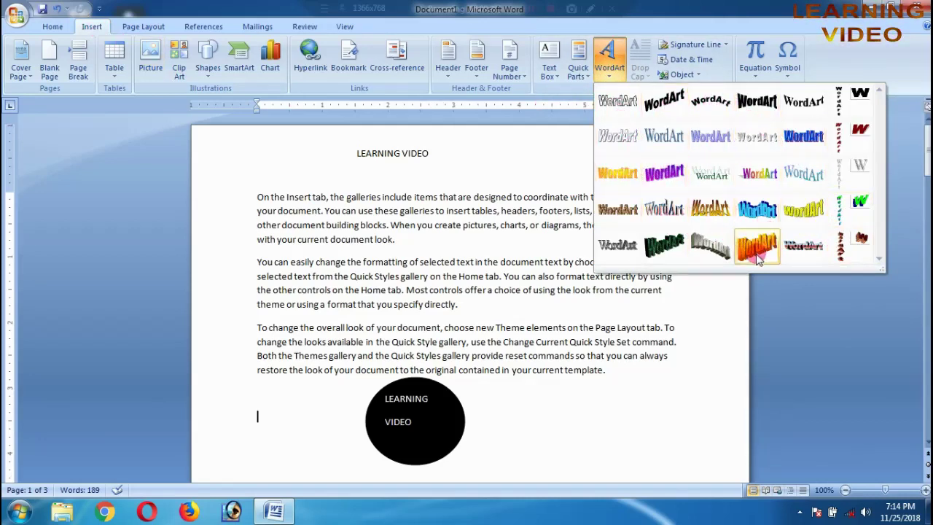
click(714, 102)
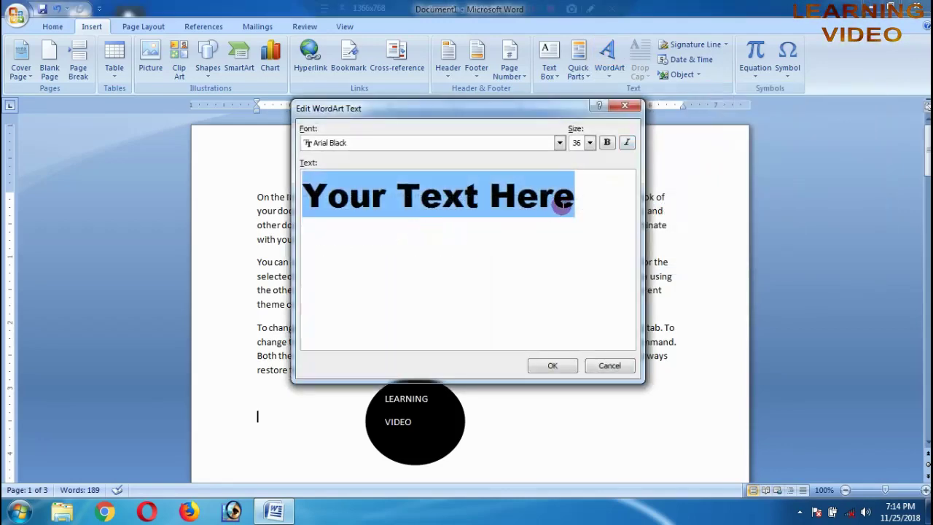
text(LEARNING VIDEO)
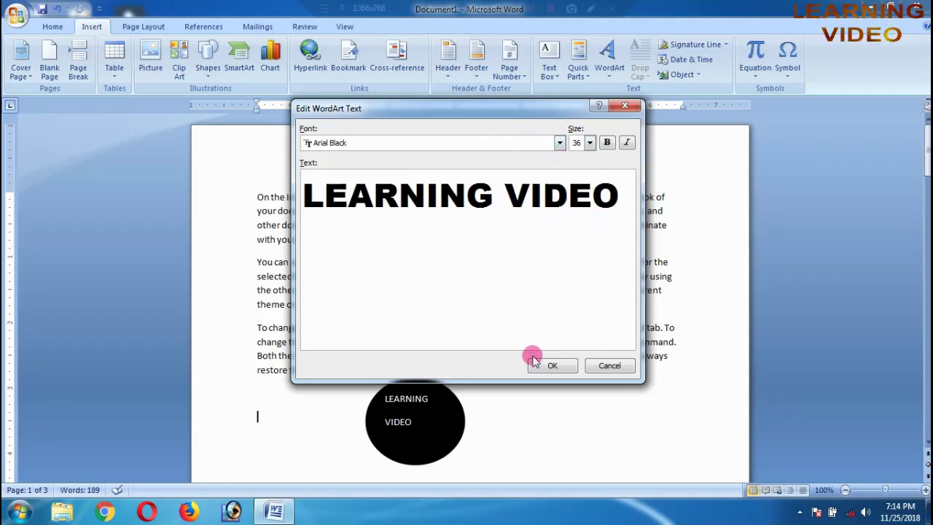
click(553, 365)
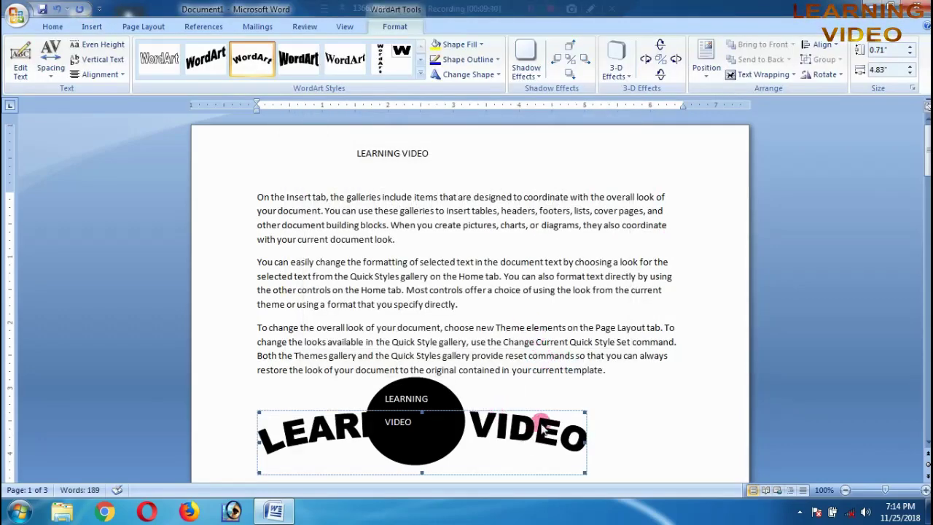
key(Escape)
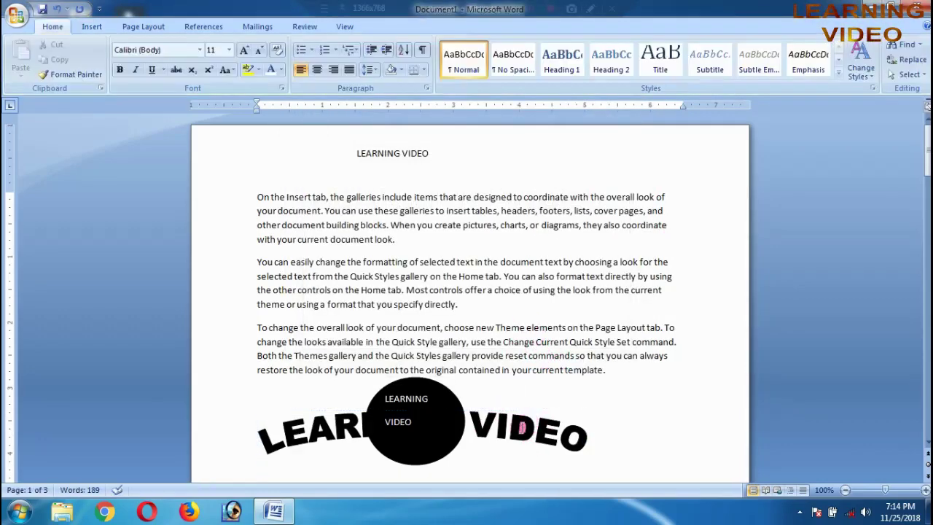
- Give the LEARNING VIDEO WordArt Square text wrapping and move it to the top of the page
click(522, 427)
mouse_move(537, 427)
mouse_down()
mouse_move(566, 370)
mouse_move(561, 328)
mouse_move(542, 336)
mouse_up()
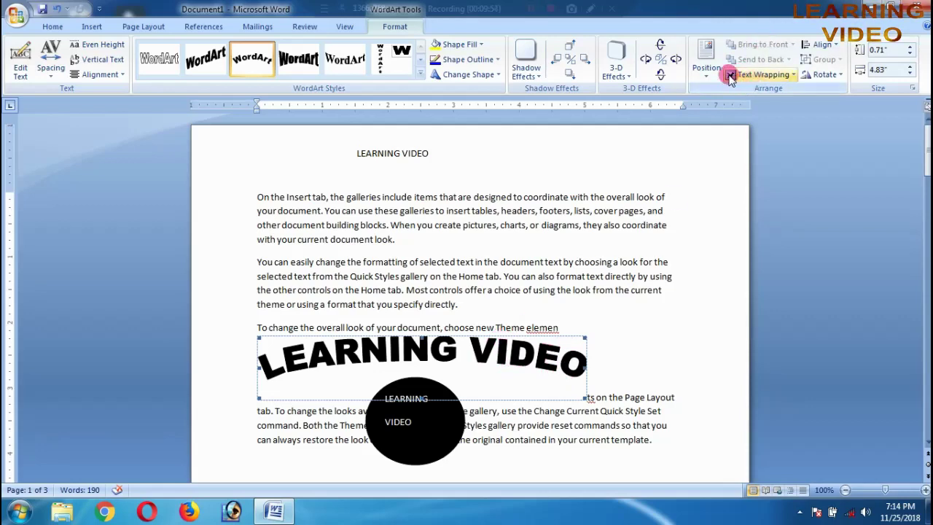
click(790, 76)
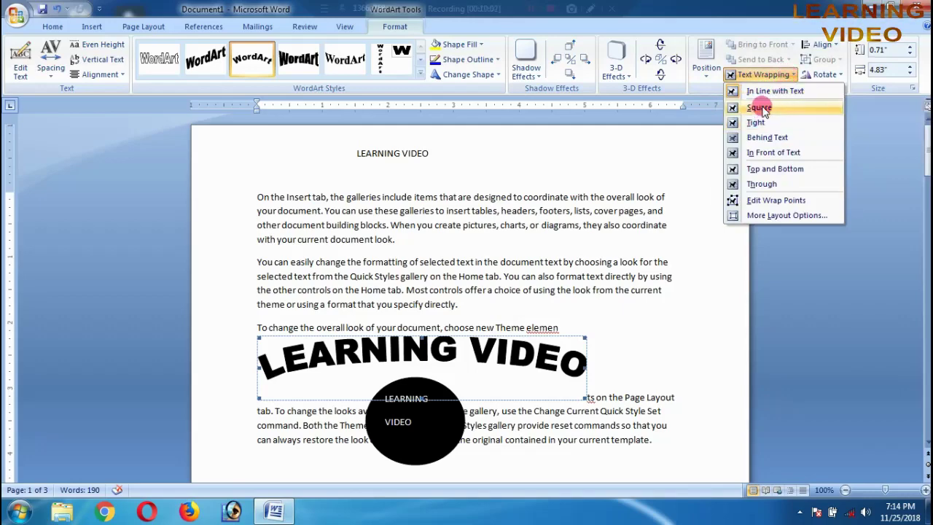
click(763, 109)
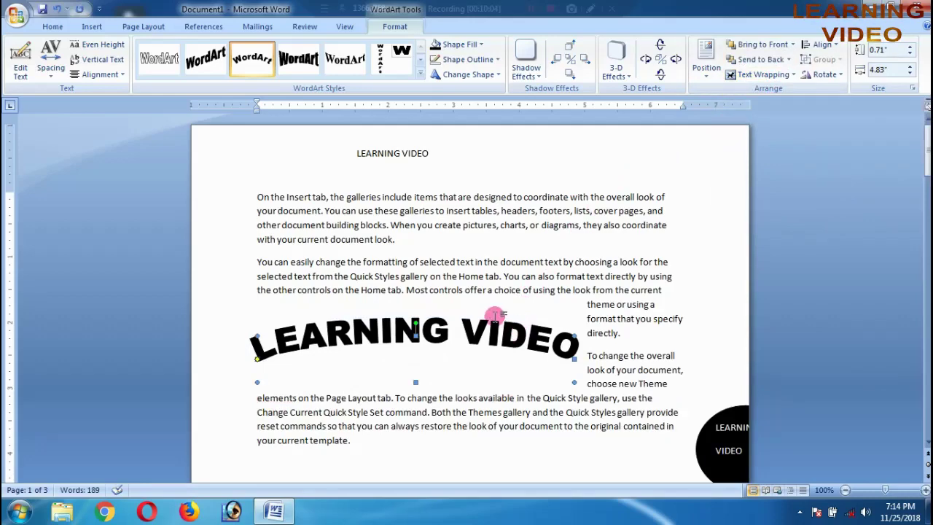
mouse_move(566, 262)
mouse_down()
mouse_move(573, 243)
mouse_move(536, 202)
mouse_up()
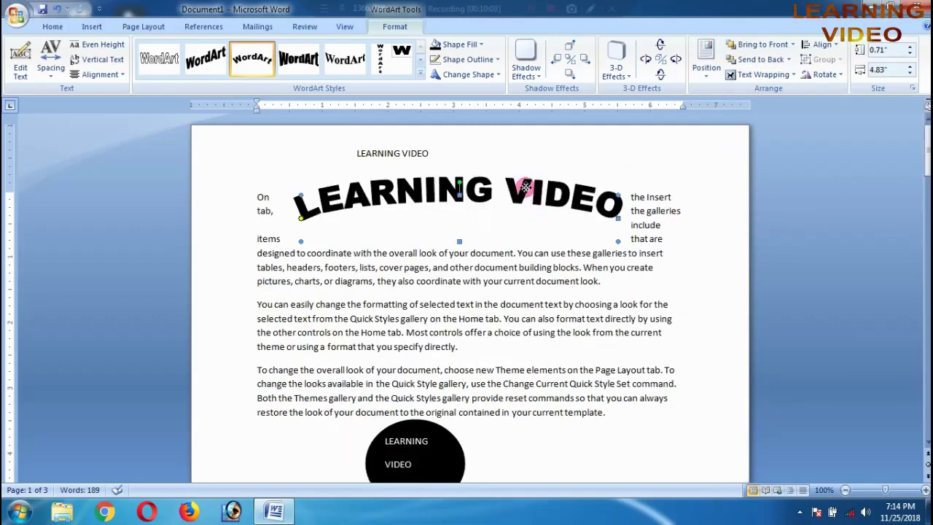
drag(515, 136, 515, 166)
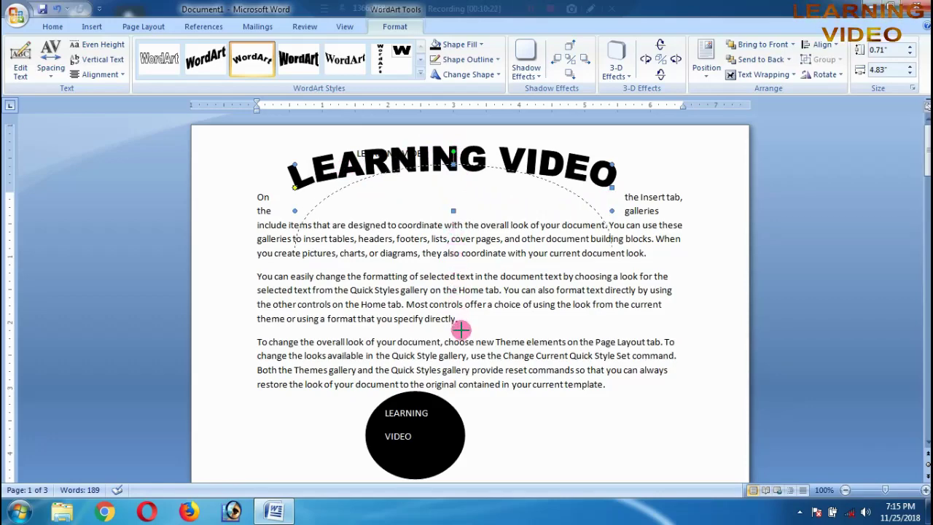
- Reshape the WordArt to a flatter arch at 7.26" by 2.42" and lower it slightly
drag(460, 330, 461, 331)
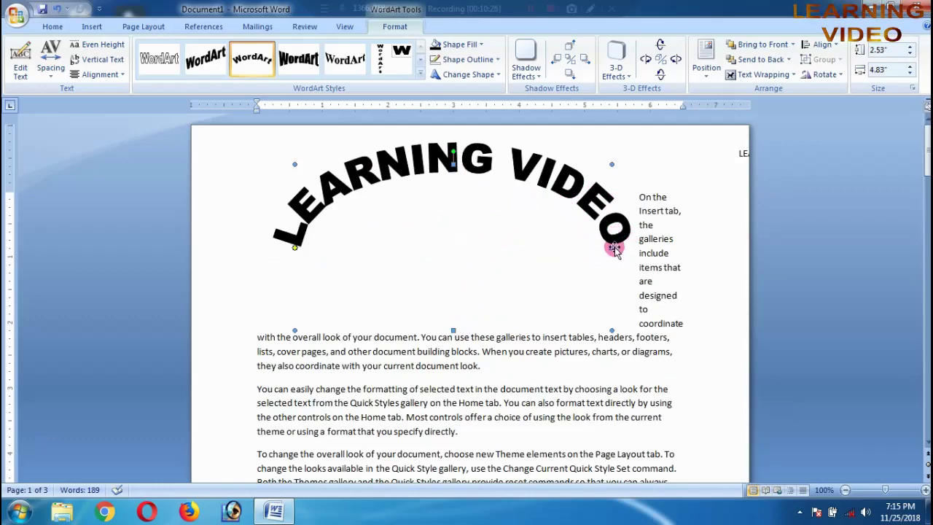
drag(668, 239, 708, 225)
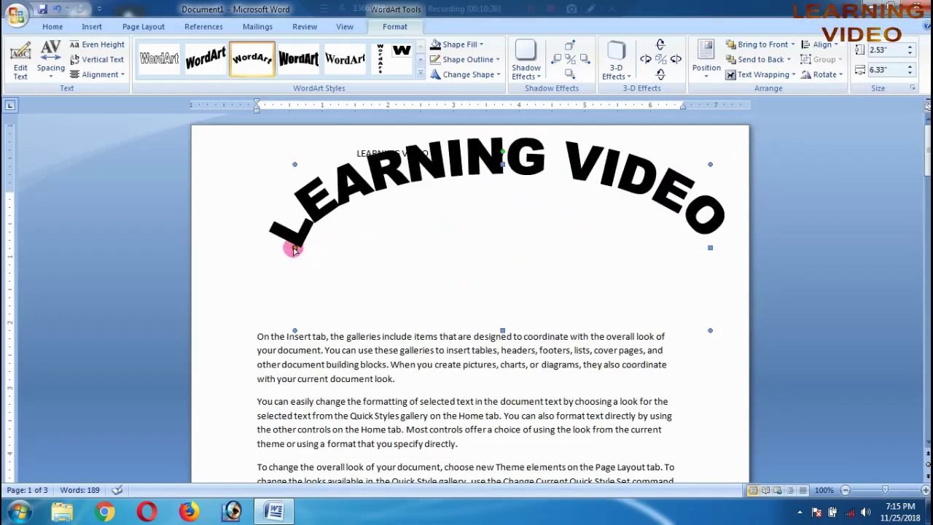
drag(273, 251, 271, 252)
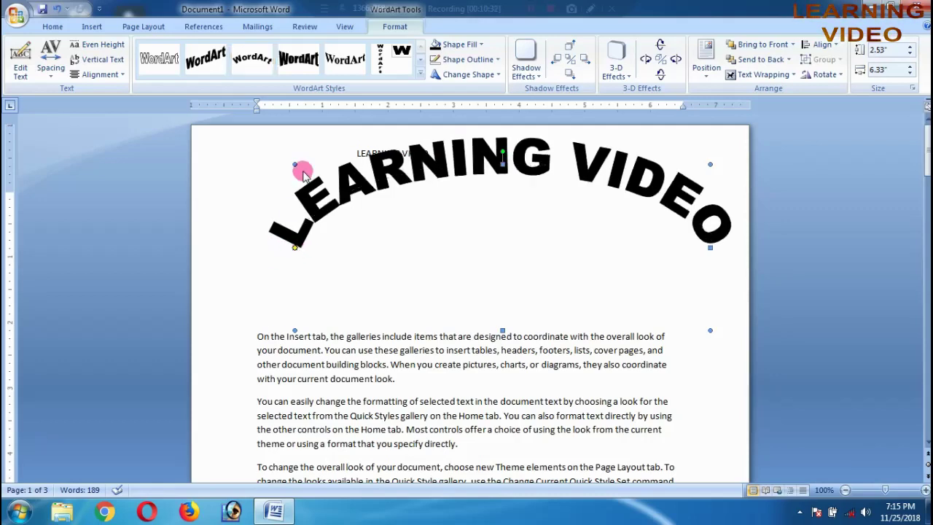
drag(295, 331, 233, 323)
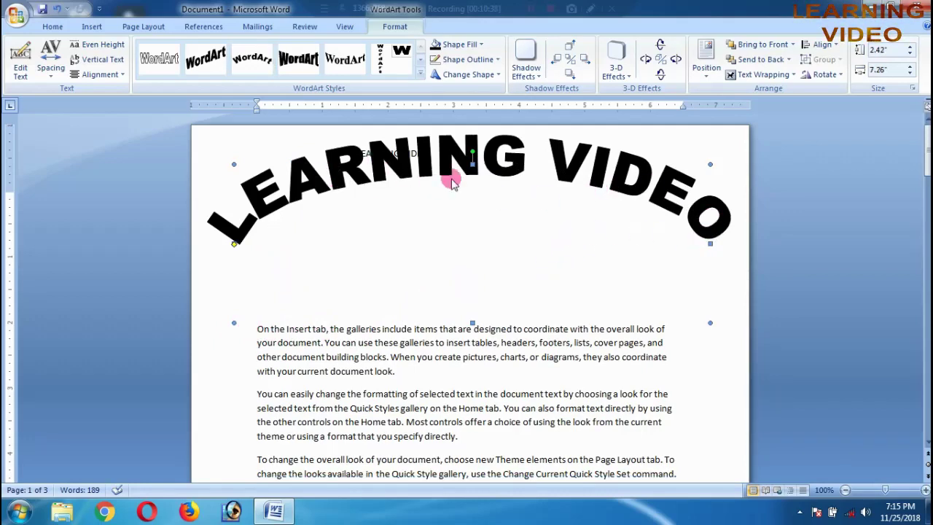
drag(515, 176, 516, 180)
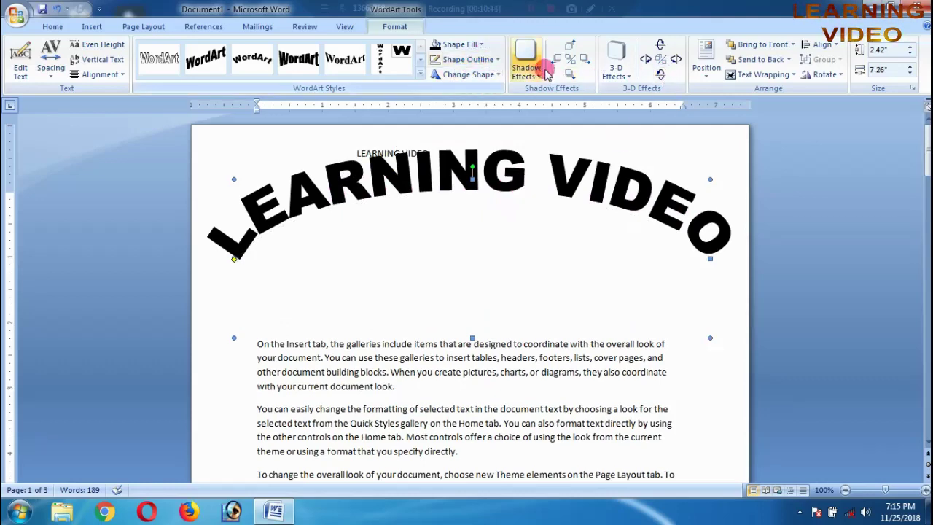
- Apply a Perspective 3-D effect to the WordArt with blue-grey 3-D colour
click(624, 72)
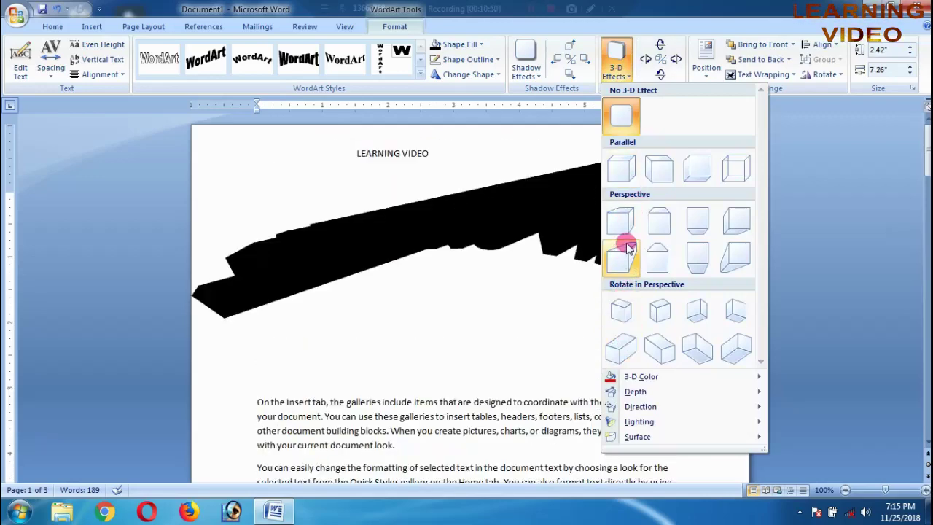
click(620, 219)
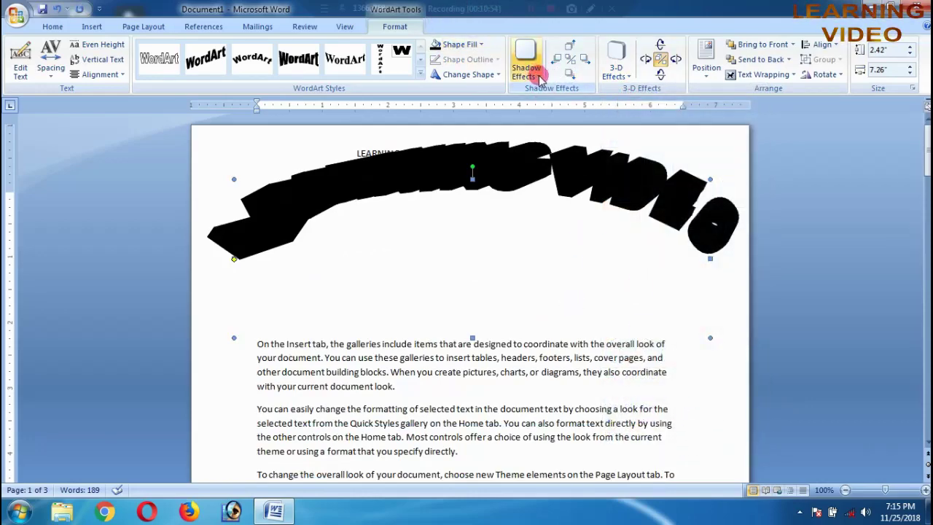
click(616, 64)
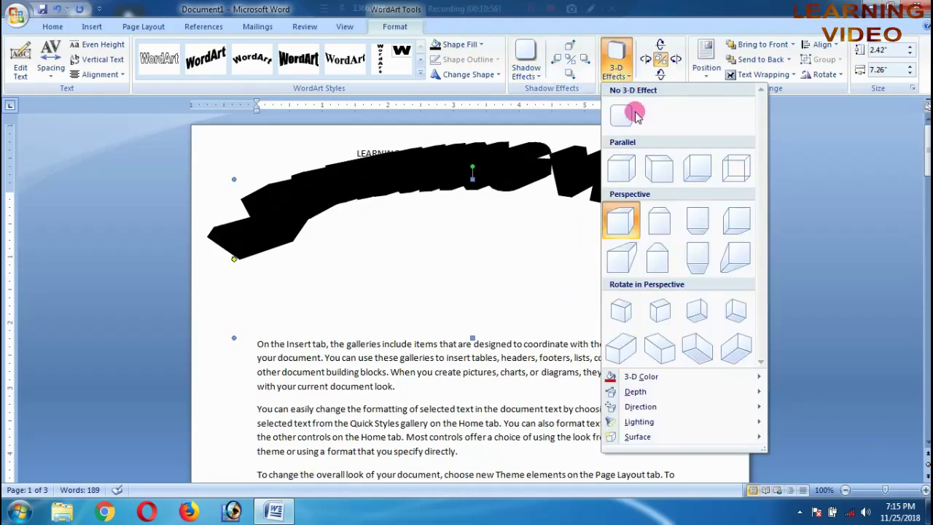
mouse_move(625, 376)
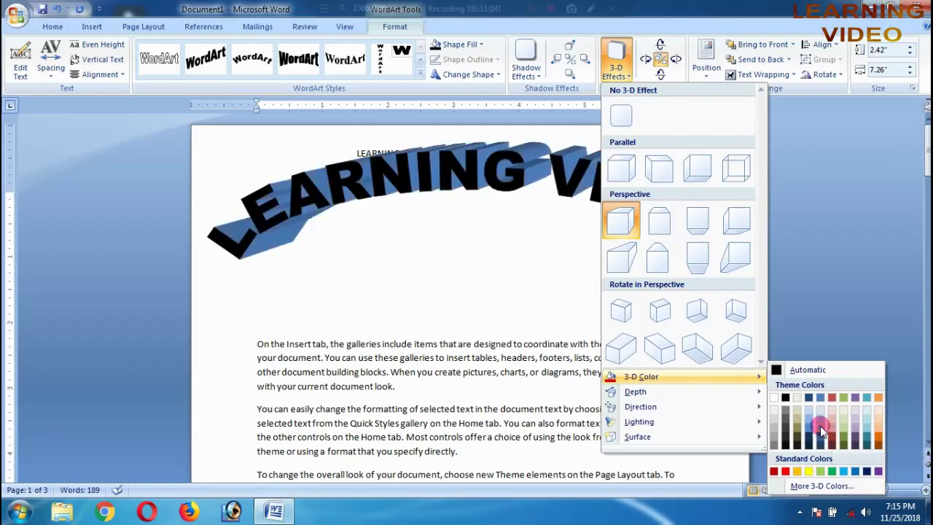
click(822, 430)
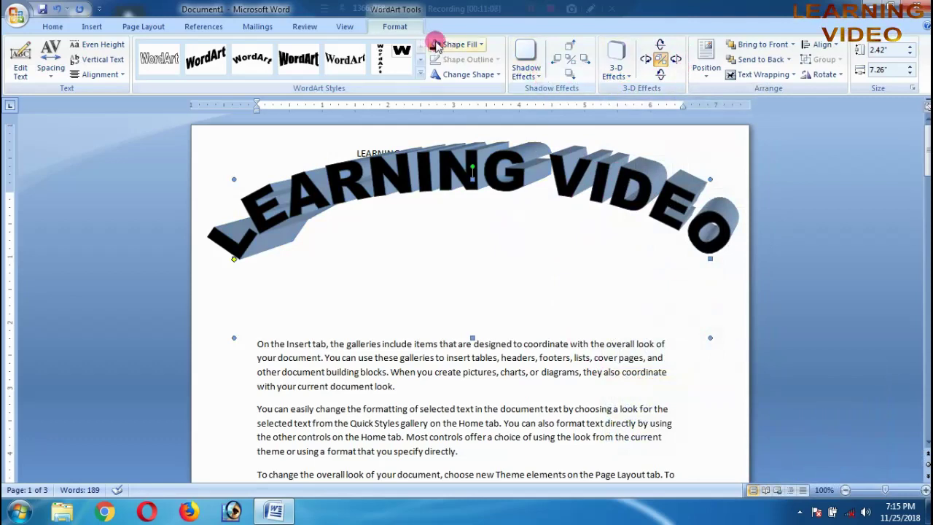
- Fill the WordArt letters with the 'course copy' picture from the Desktop
click(480, 44)
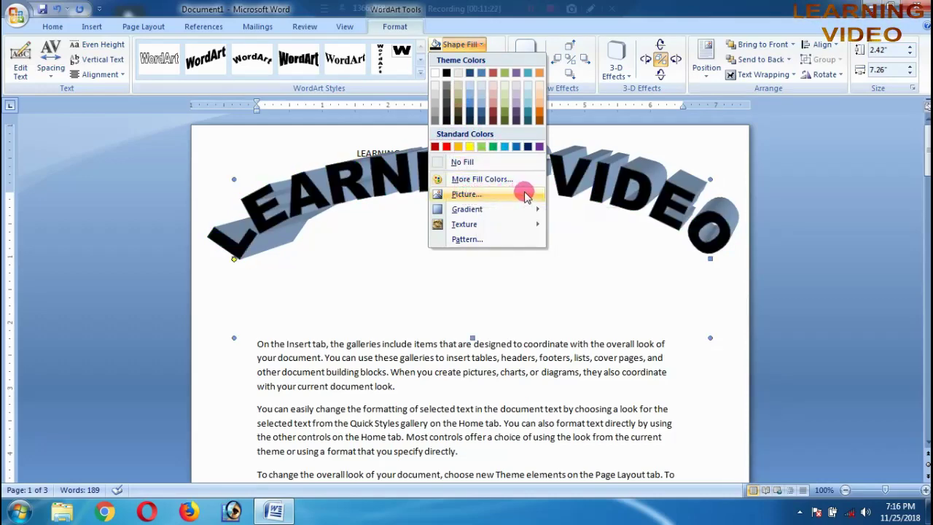
click(502, 195)
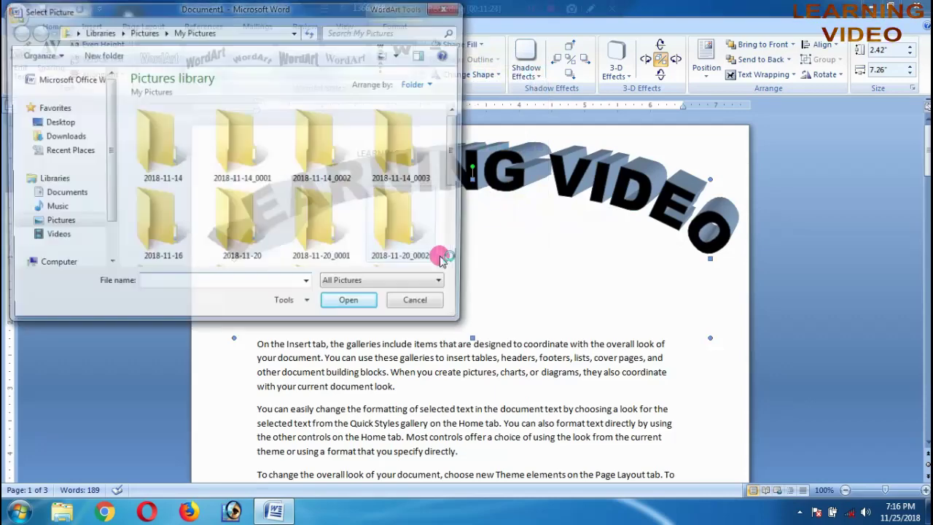
drag(457, 138, 457, 241)
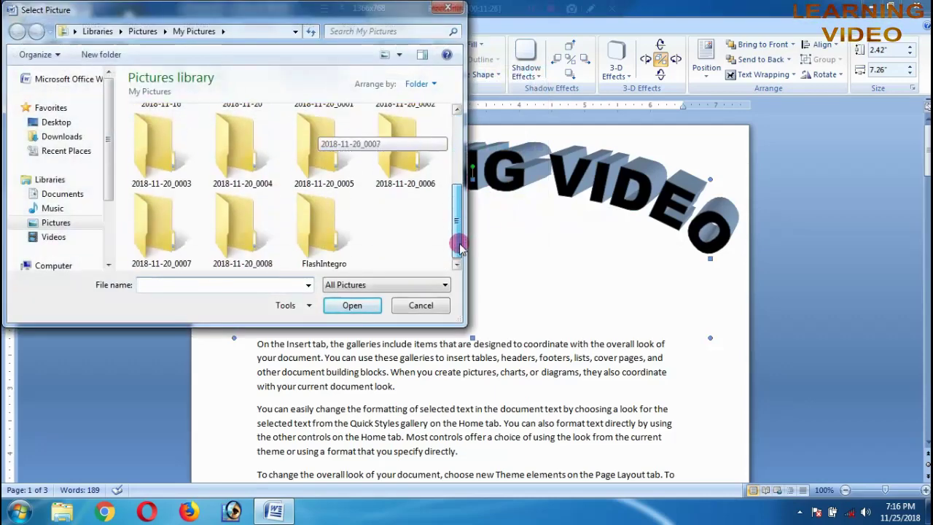
double_click(329, 228)
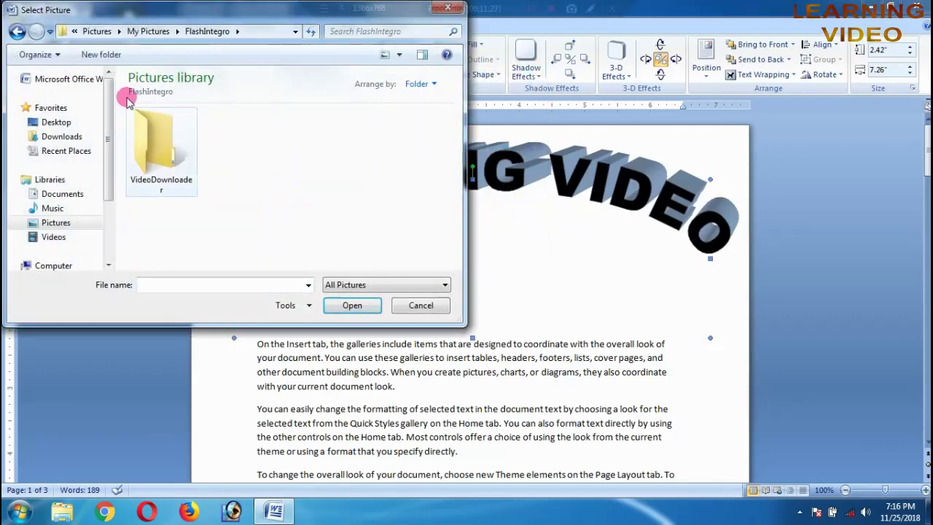
click(17, 31)
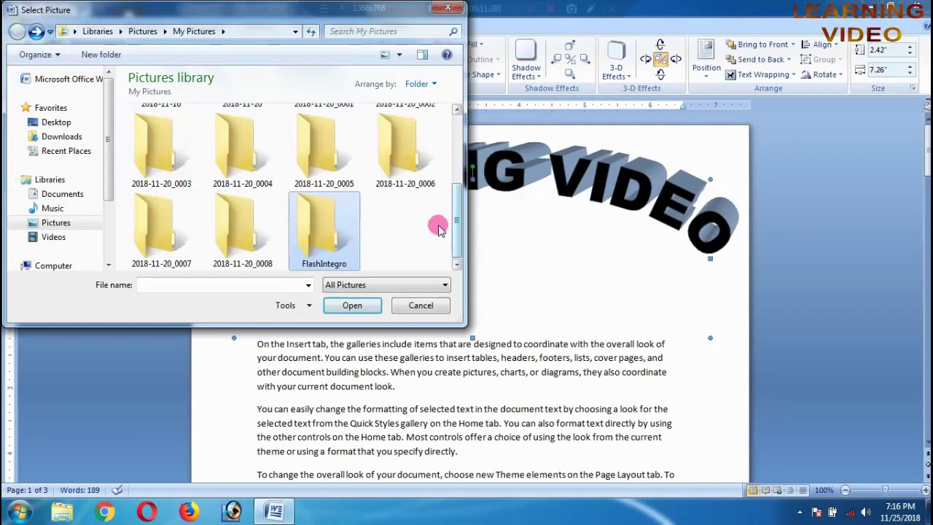
mouse_move(459, 217)
mouse_down()
mouse_move(458, 134)
mouse_move(458, 257)
mouse_up()
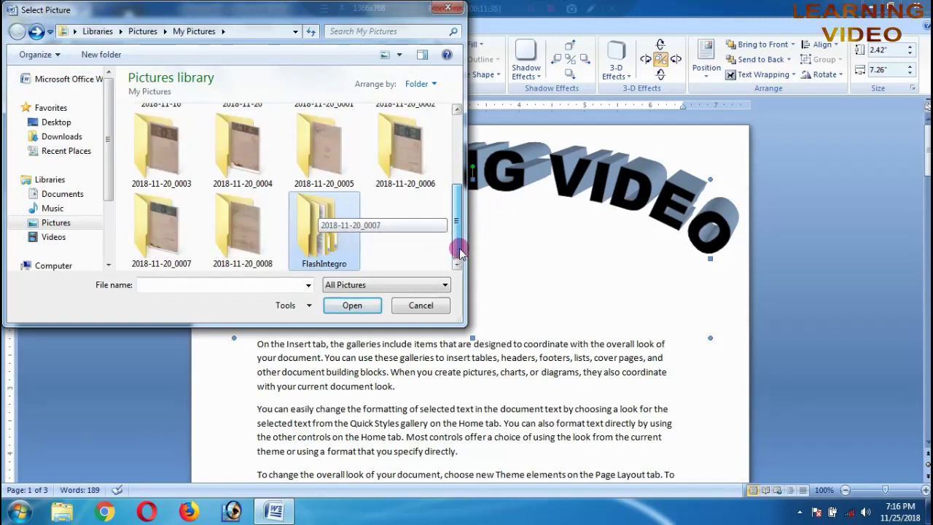
mouse_move(459, 225)
mouse_down()
mouse_move(460, 149)
mouse_move(465, 232)
mouse_up()
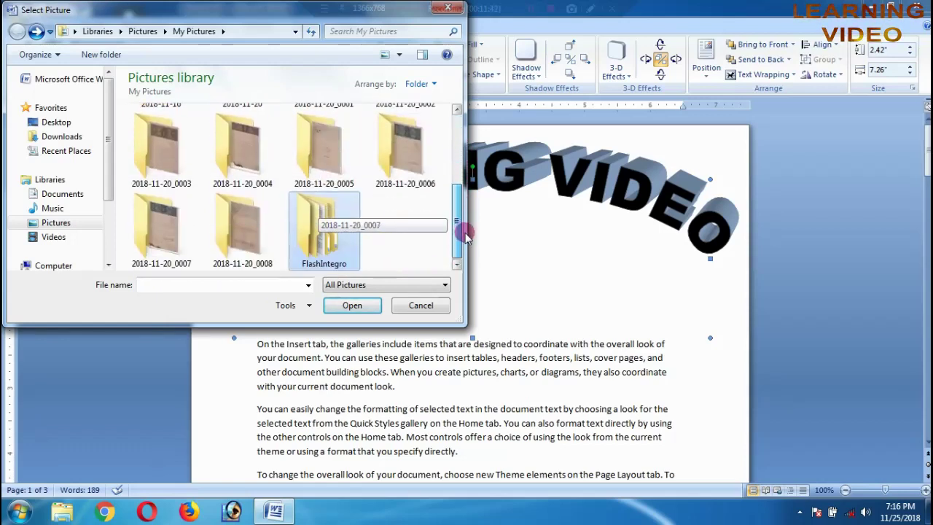
click(62, 123)
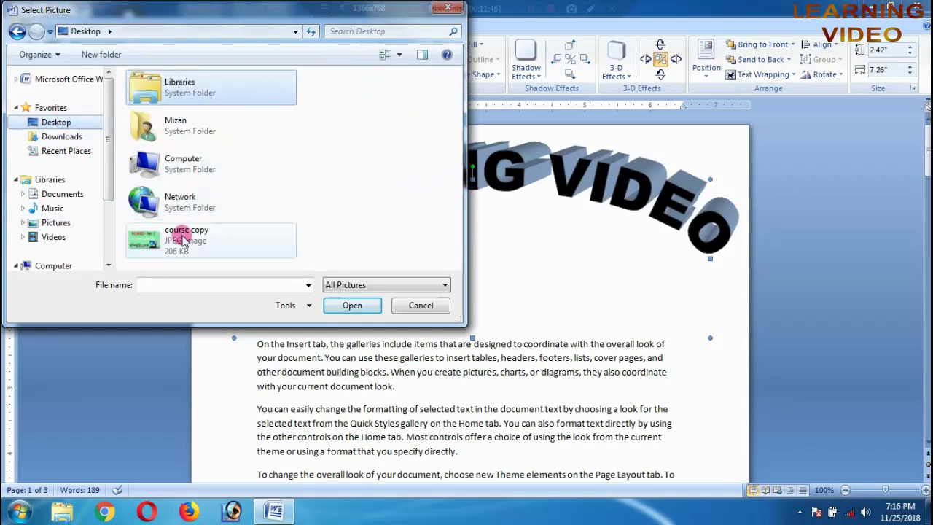
double_click(183, 240)
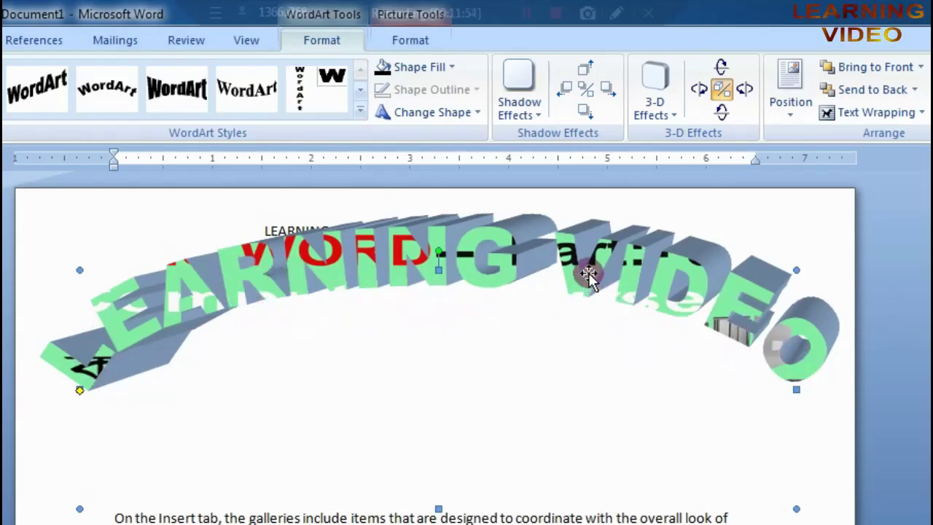
- Move the picture-filled WordArt lower on the page
drag(589, 275, 597, 319)
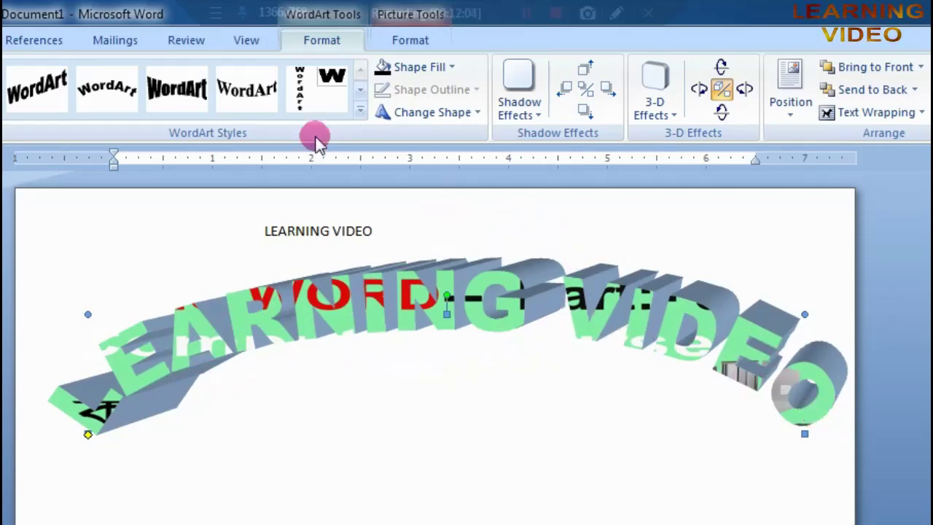
click(535, 250)
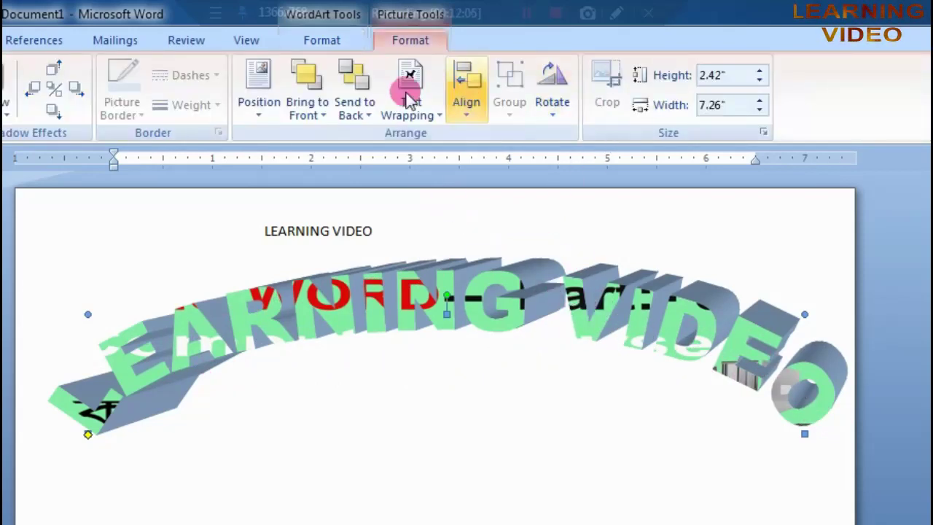
click(322, 40)
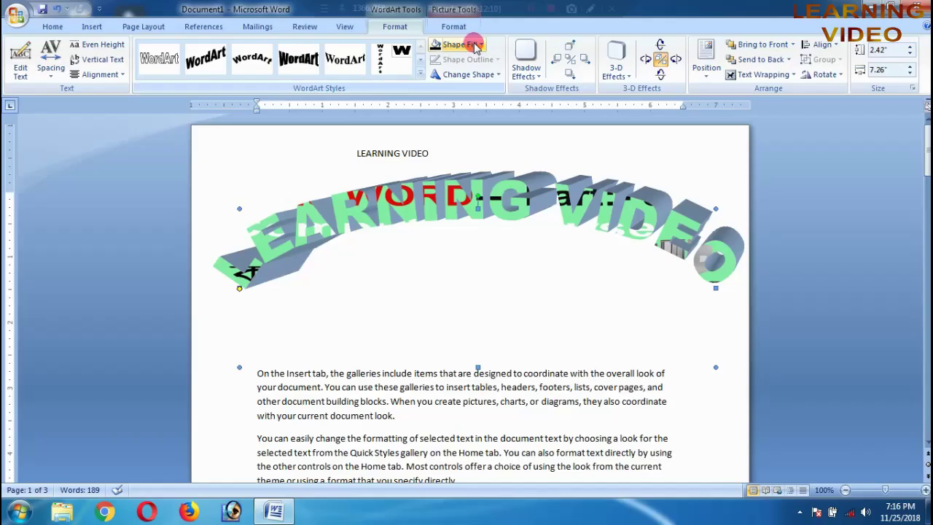
- Replace the letter fill with the Hydrangeas image from Pictures > Sample Pictures
click(479, 45)
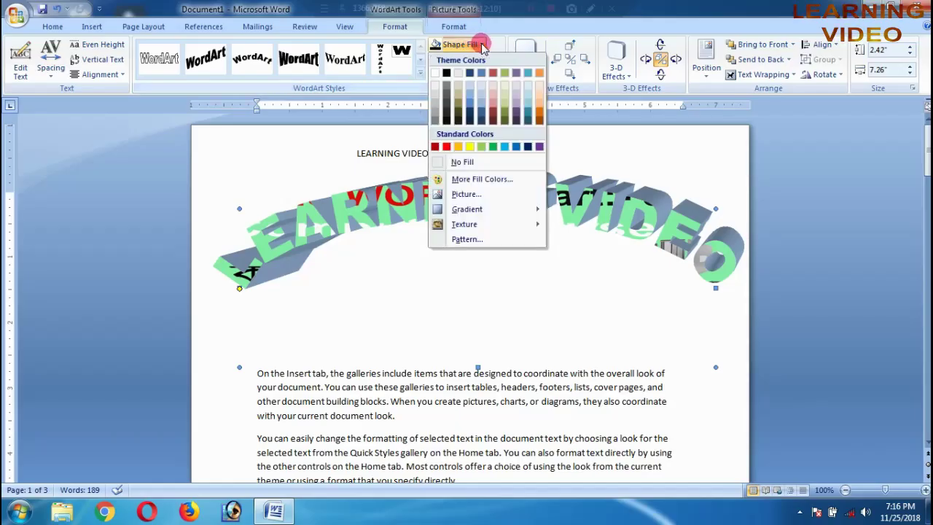
click(475, 225)
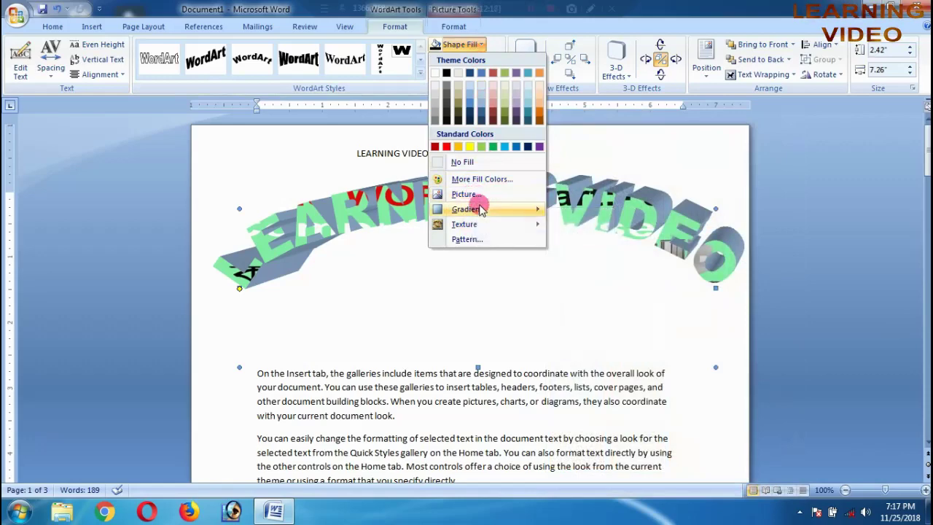
mouse_move(481, 211)
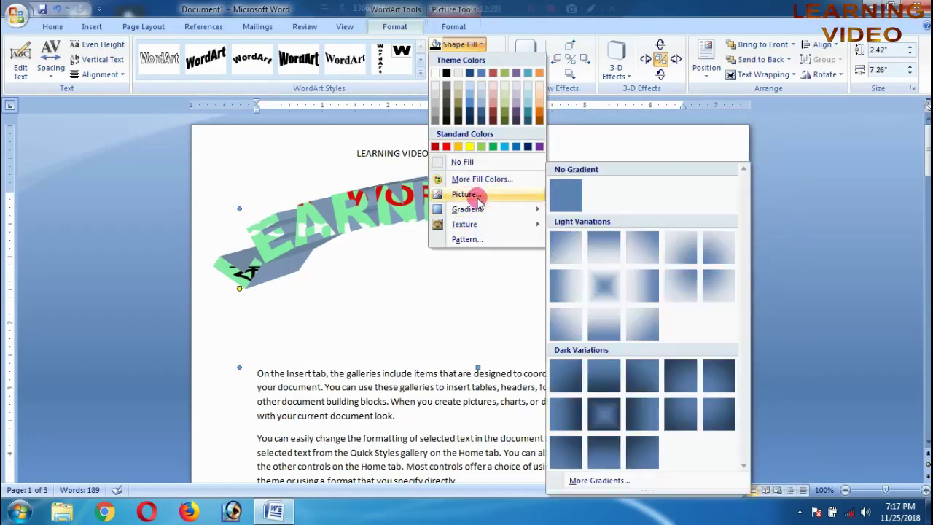
click(478, 198)
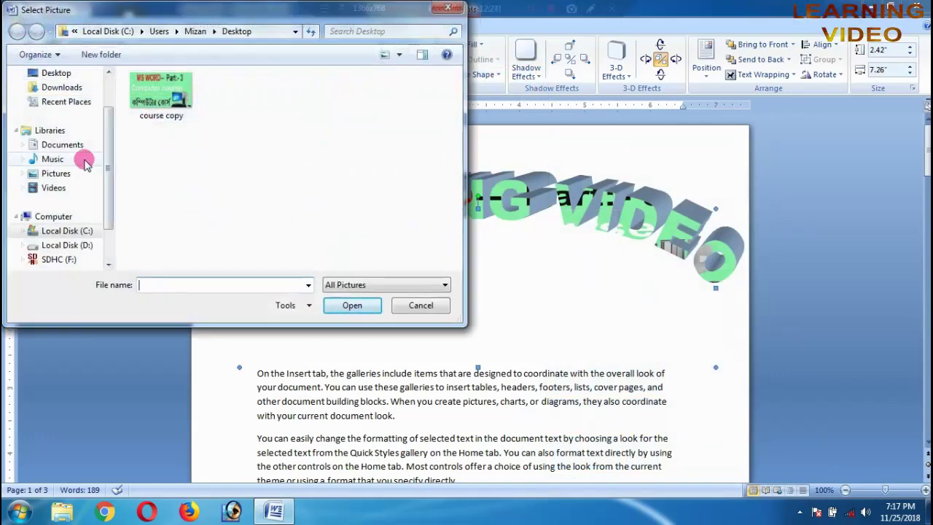
drag(108, 143, 111, 169)
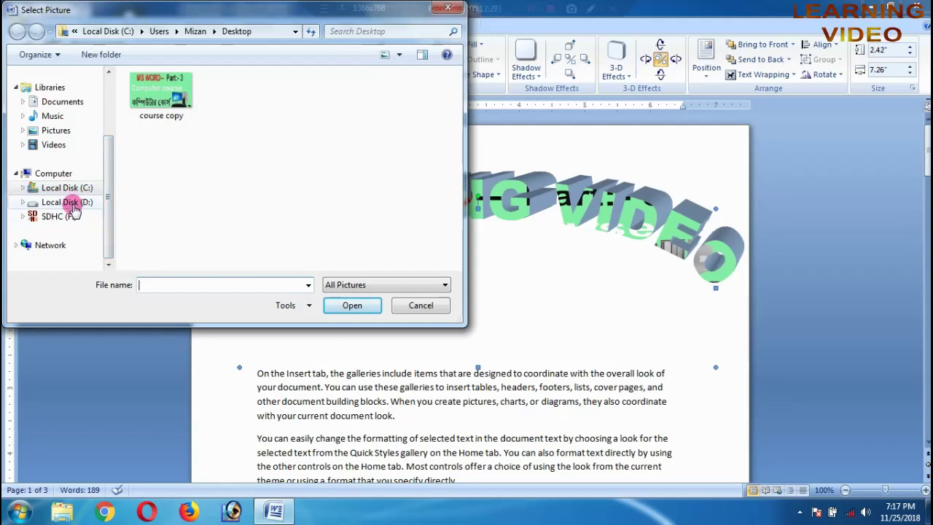
click(54, 130)
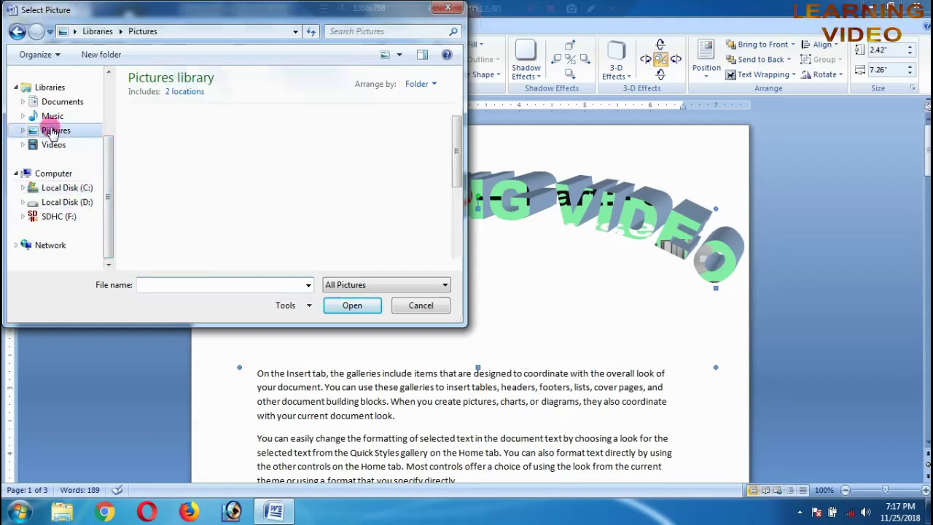
scroll(437, 153, down, 5)
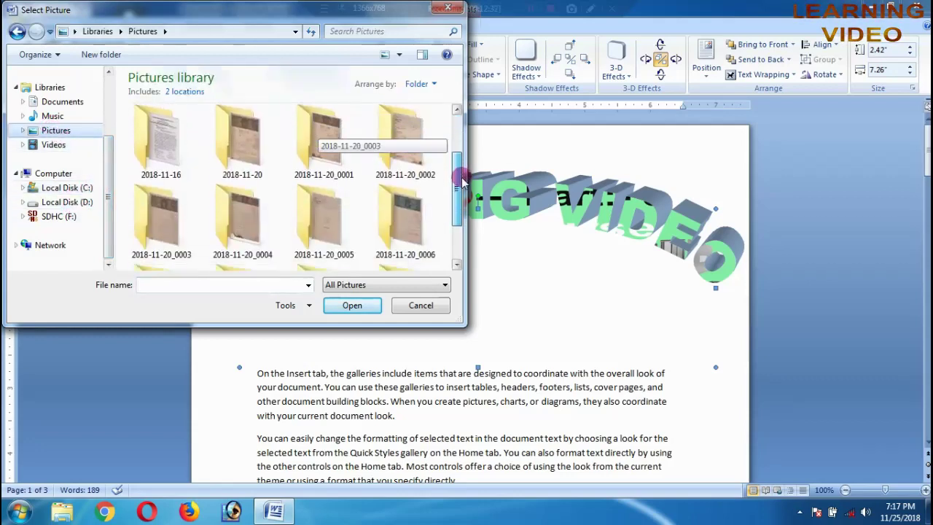
double_click(410, 234)
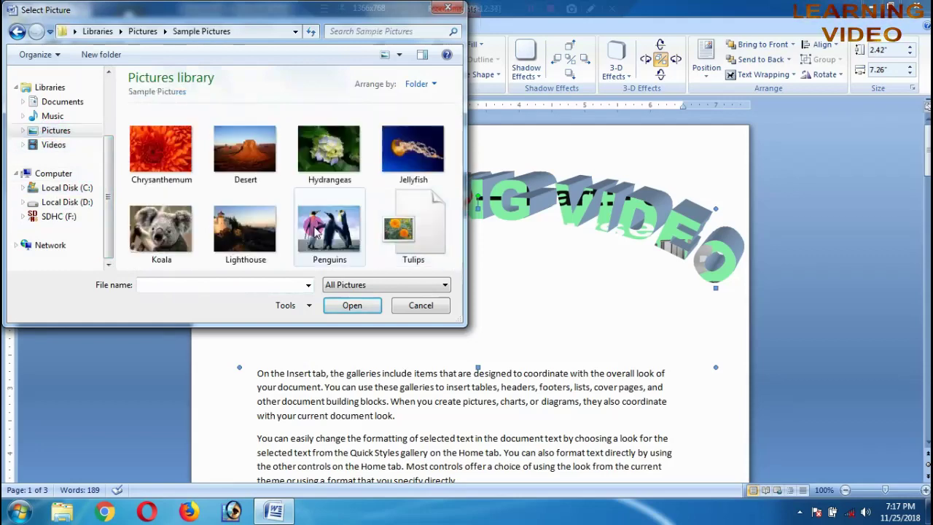
double_click(337, 146)
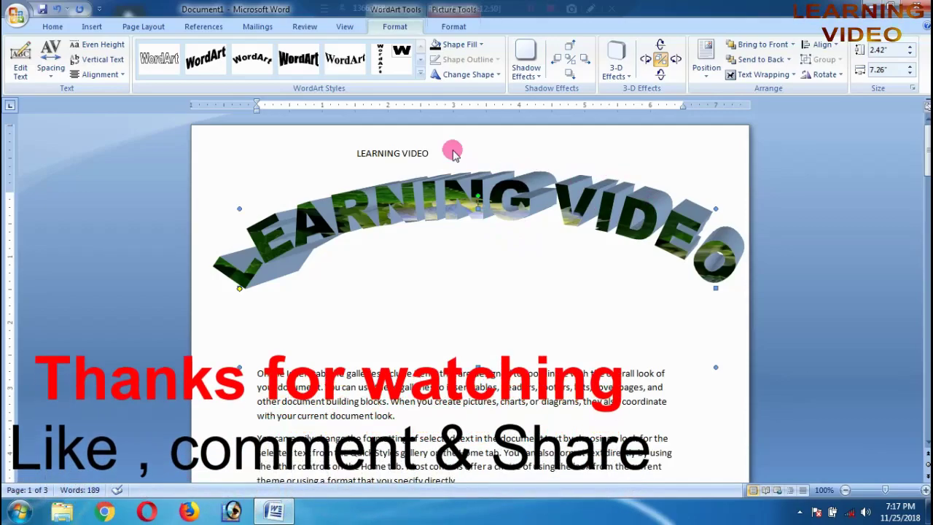
- Switch the ribbon back to the Insert commands
click(92, 26)
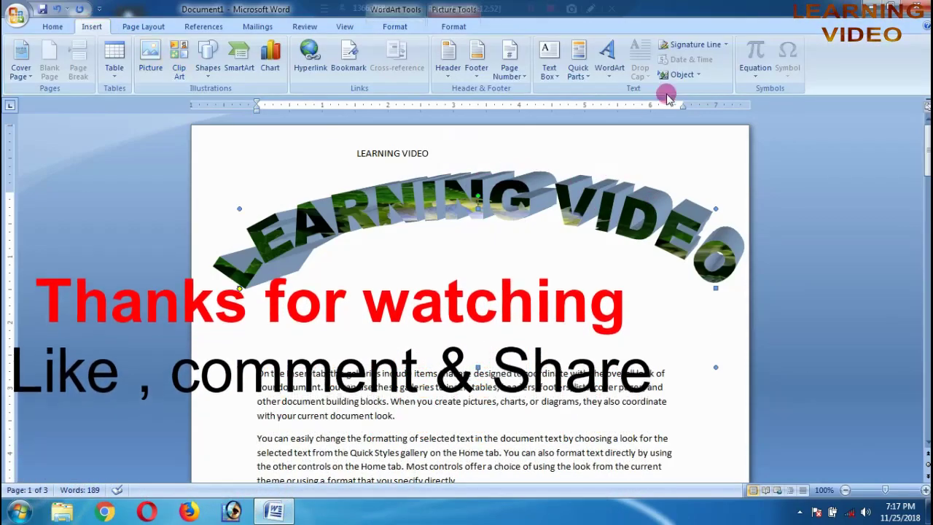